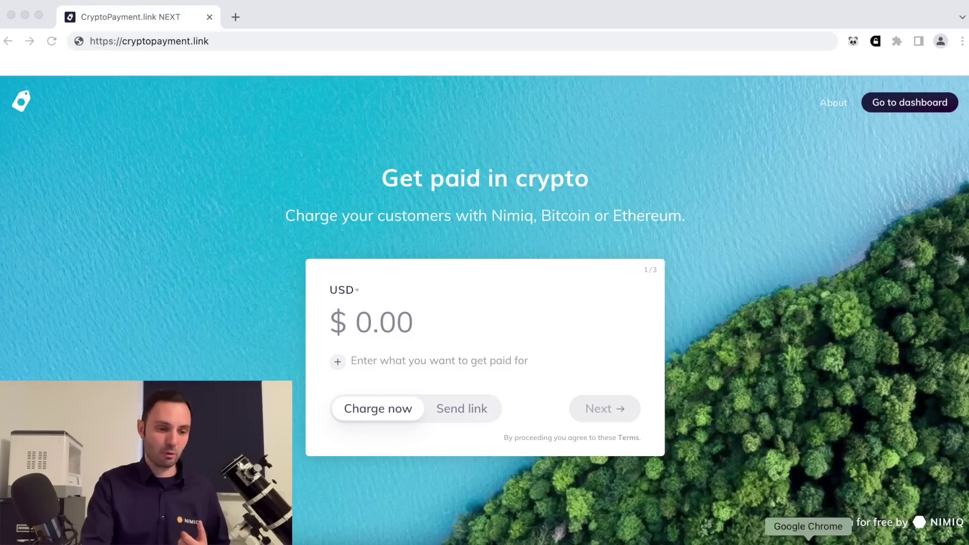
Switch the charge currency to EUR and enter 1.00 as the amount.
{"action": "left_click", "coordinate": [353, 295]}
{"action": "left_click", "coordinate": [353, 293]}
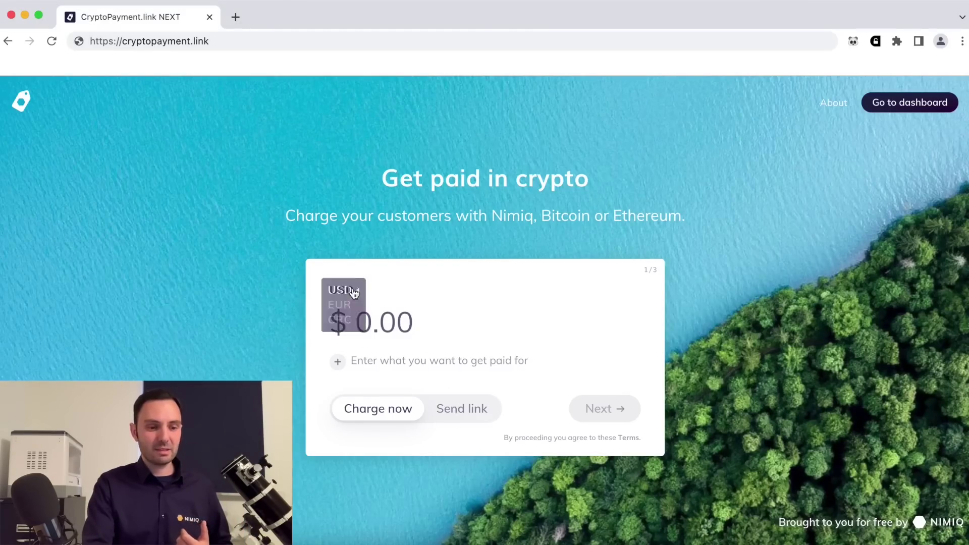
{"action": "left_click", "coordinate": [343, 306]}
{"action": "left_click", "coordinate": [346, 309]}
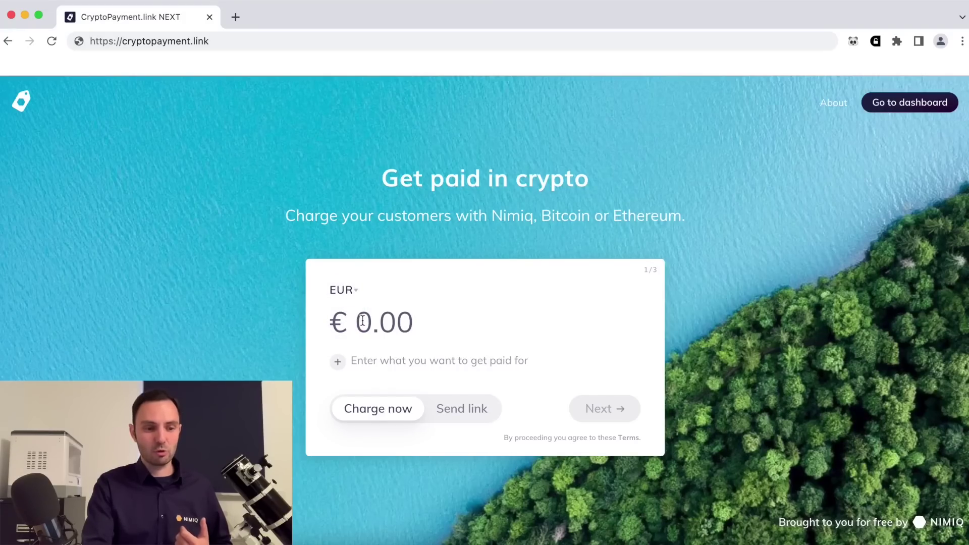
{"action": "type", "text": "1.00"}
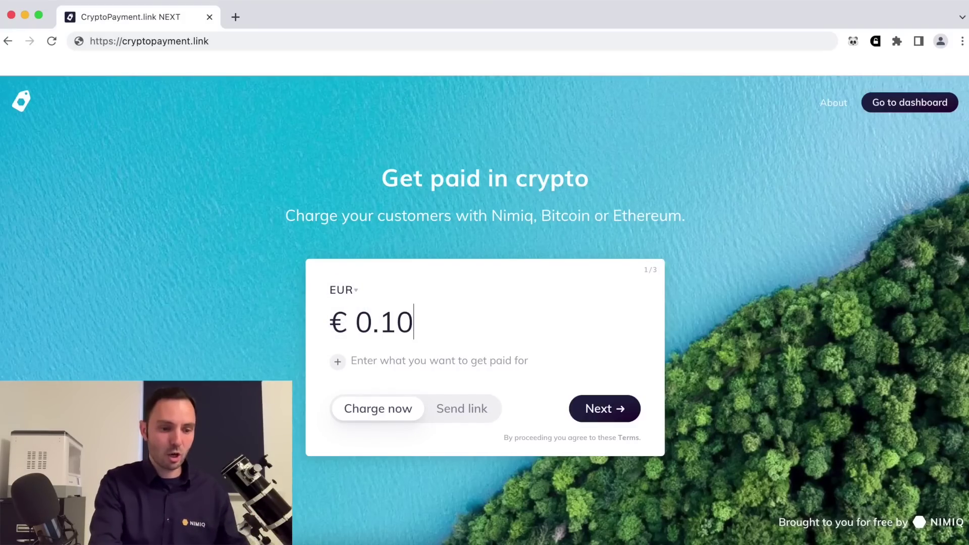
Describe the charge as 'Coffee' and continue to the Who's charging? step.
{"action": "left_click", "coordinate": [396, 354]}
{"action": "type", "text": "Cofee"}
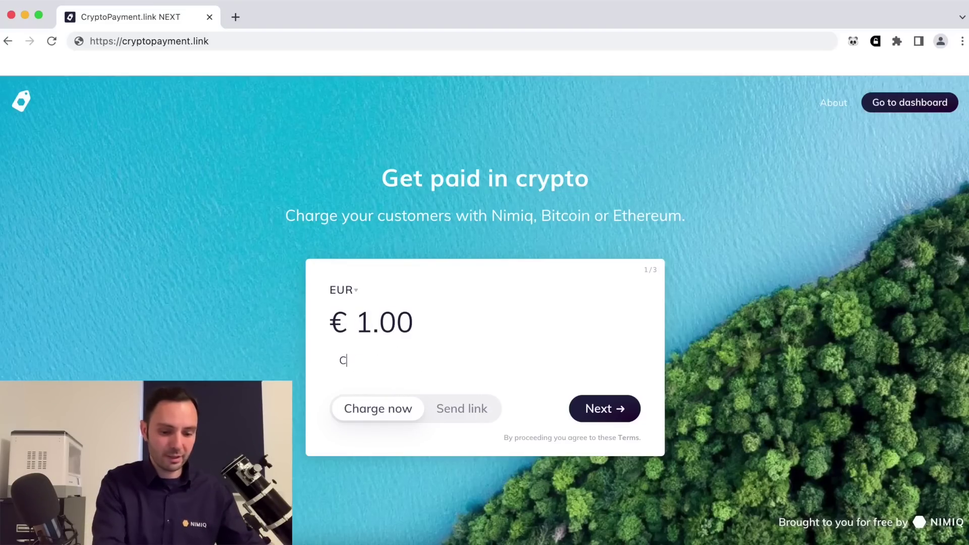
{"action": "key", "text": "BackSpace"}
{"action": "key", "text": "BackSpace"}
{"action": "type", "text": "fee"}
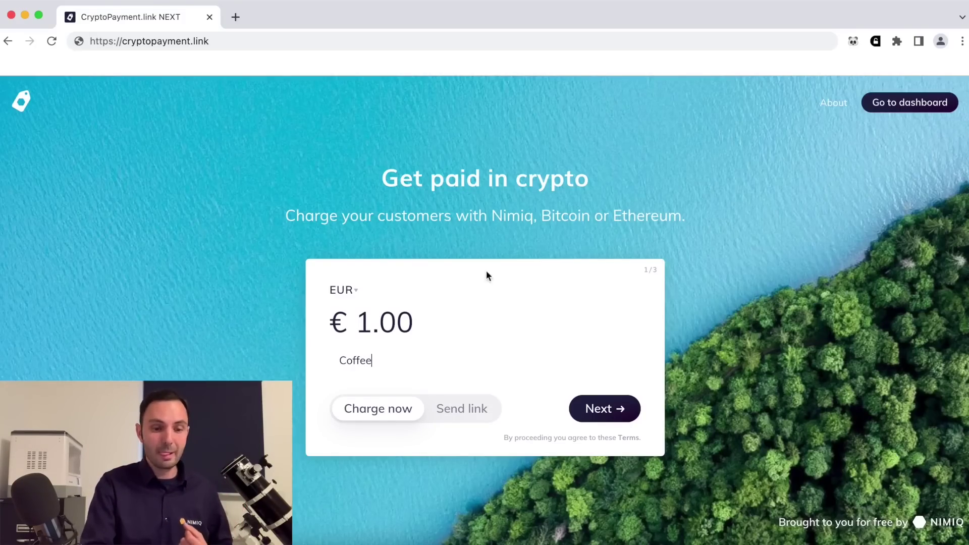
{"action": "left_click", "coordinate": [595, 415]}
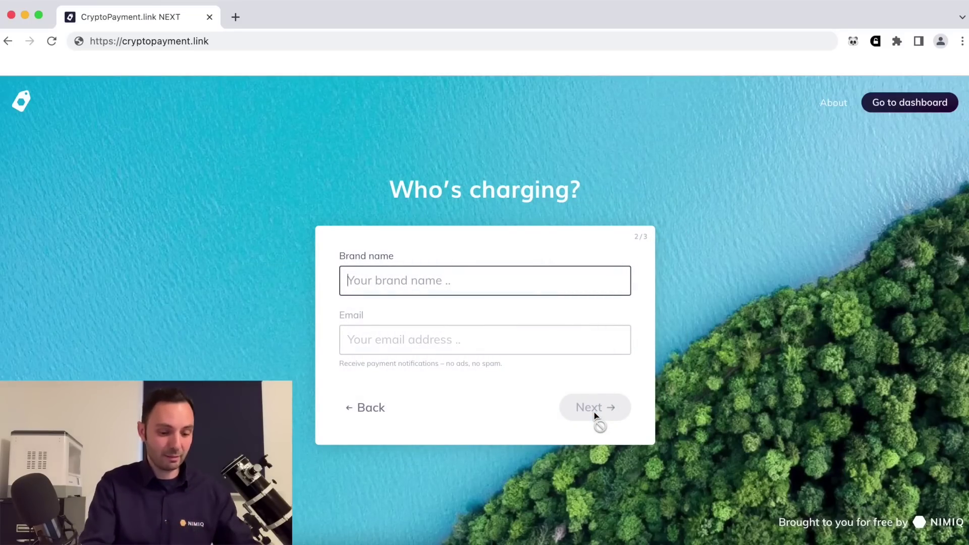
Enter 'Max Coffeestore' as brand name and the notification e-mail address, then continue.
{"action": "type", "text": "Max Coffeestore"}
{"action": "left_click", "coordinate": [540, 334]}
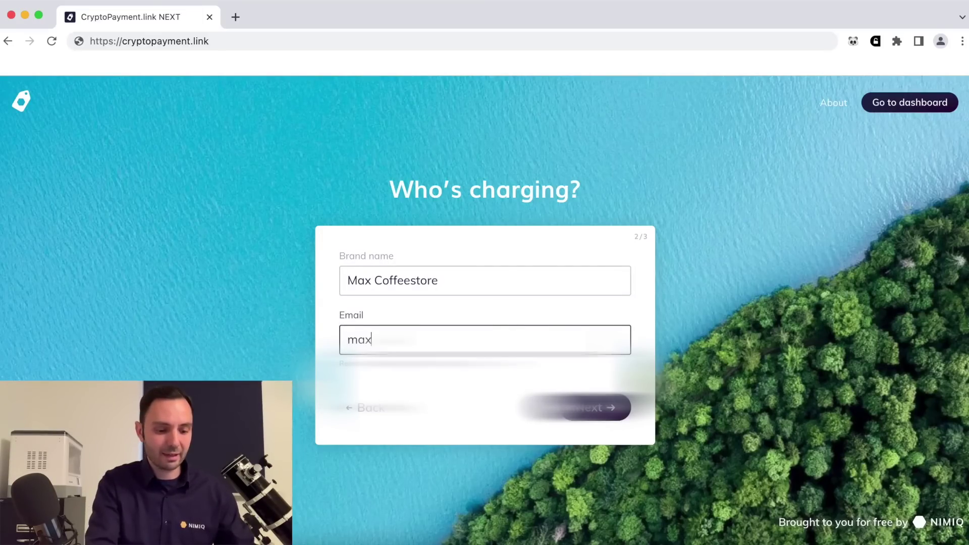
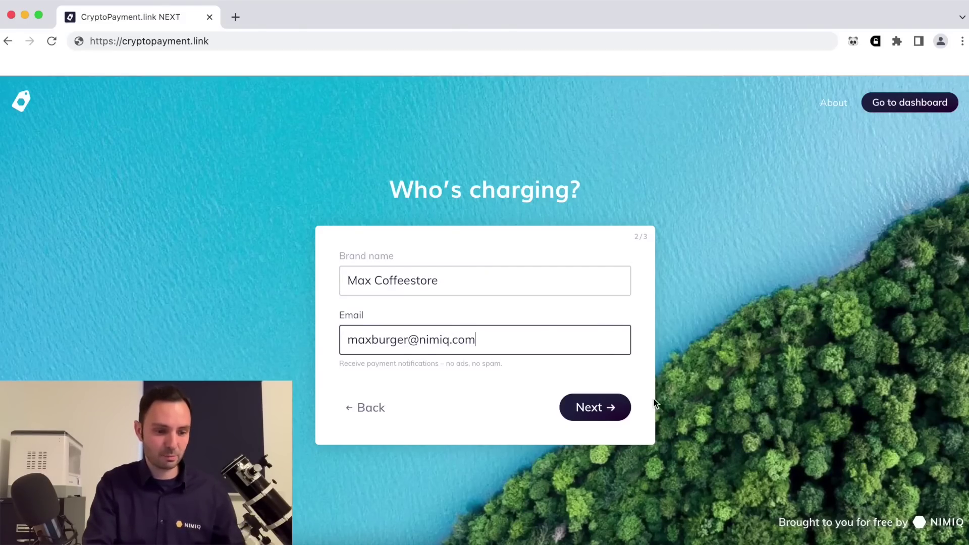
{"action": "left_click", "coordinate": [615, 413]}
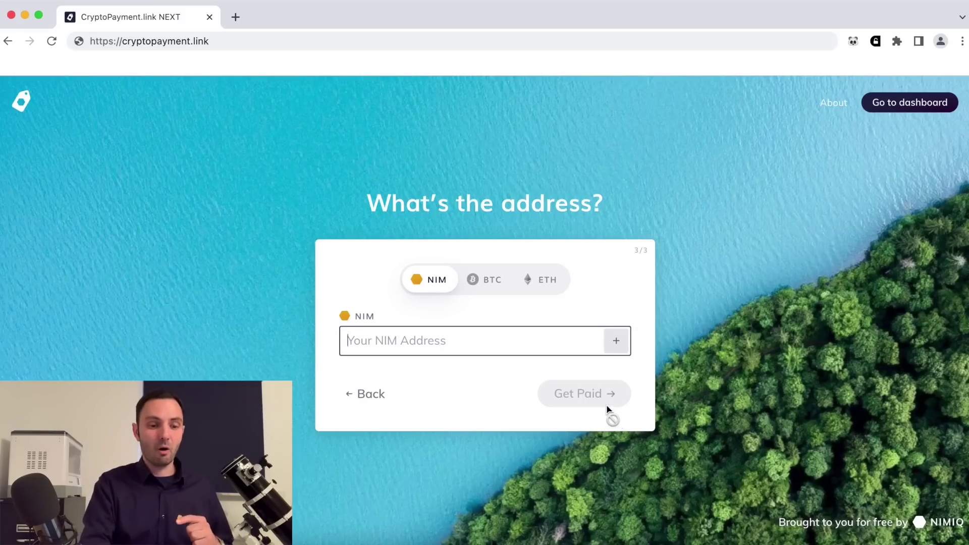
Review the BTC, NIM and ETH address tabs, then request a NIM address from Nimiq.
{"action": "left_click", "coordinate": [501, 288]}
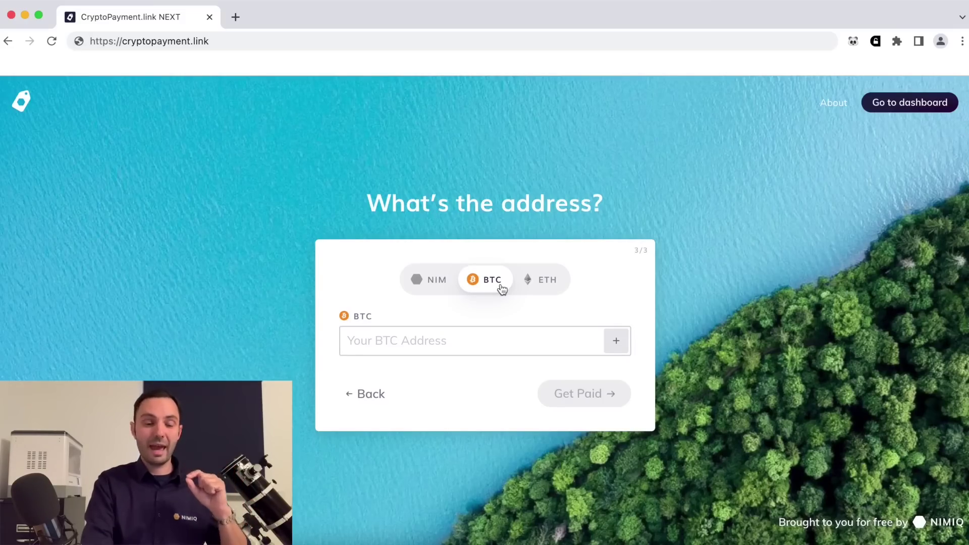
{"action": "left_click", "coordinate": [438, 286]}
{"action": "left_click", "coordinate": [498, 283]}
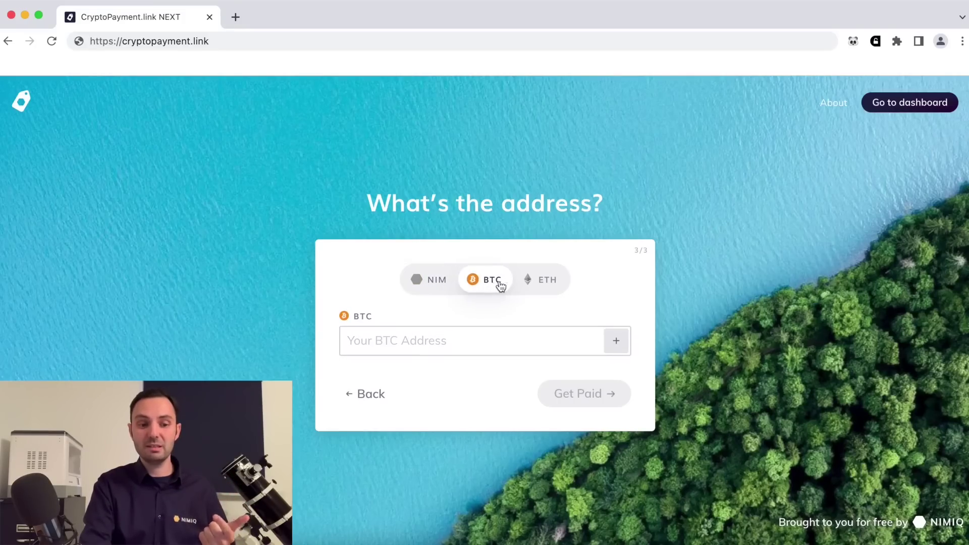
{"action": "left_click", "coordinate": [545, 285]}
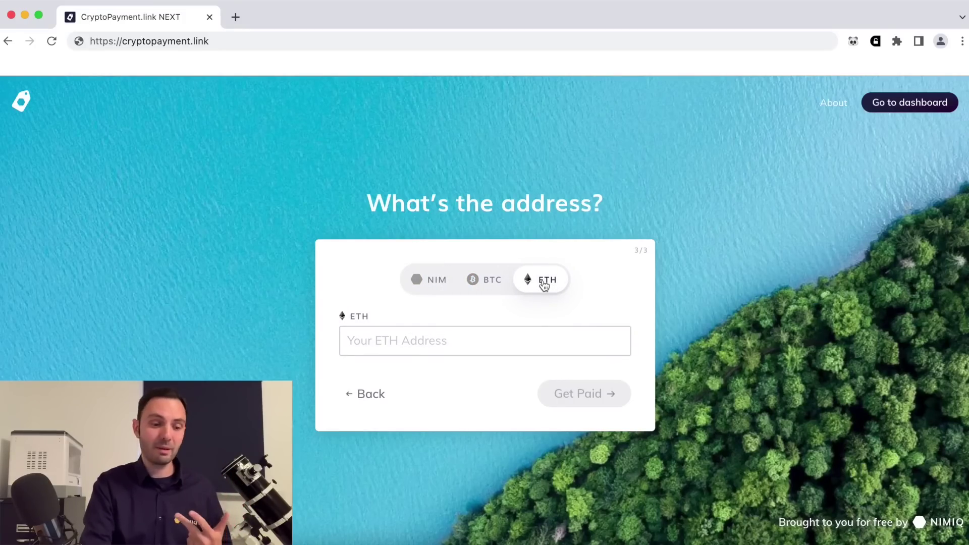
{"action": "left_click", "coordinate": [436, 281]}
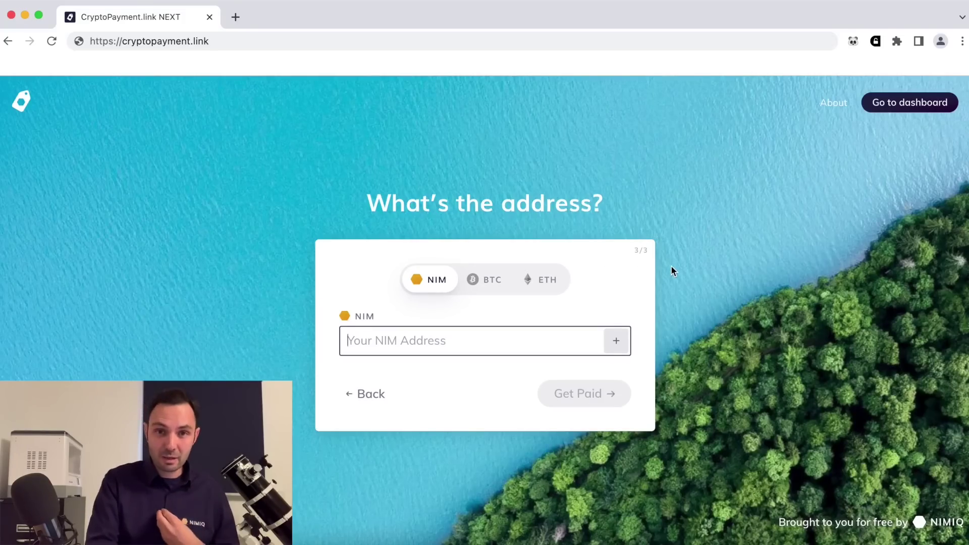
{"action": "left_click", "coordinate": [613, 340]}
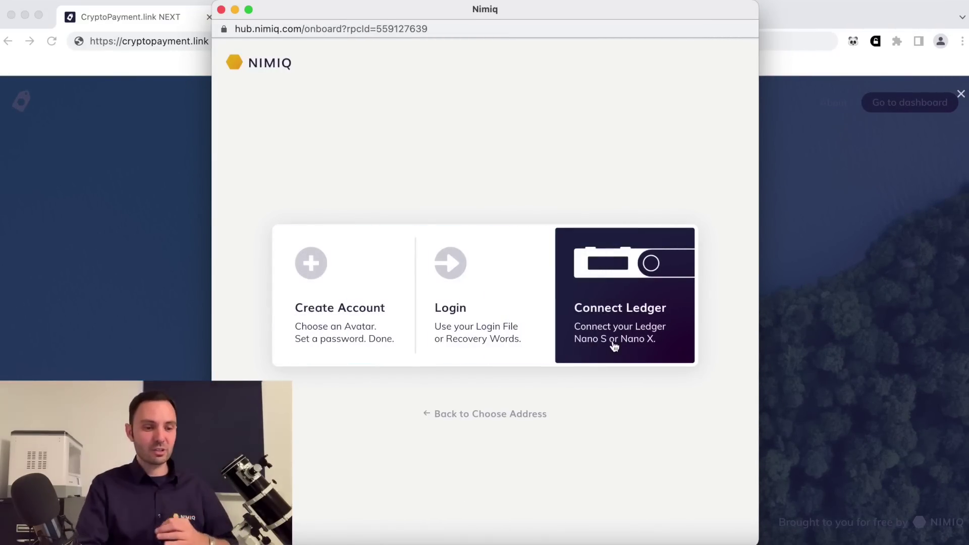
Create a password-protected Nimiq account, save its Login File, and supply the Bewigged Loving Monster-Ear address.
{"action": "left_click", "coordinate": [312, 303]}
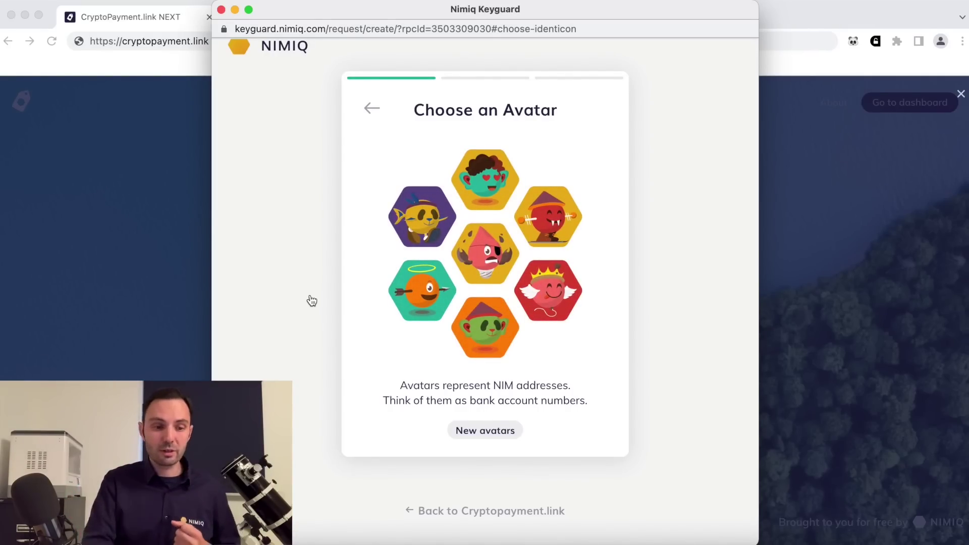
{"action": "left_click", "coordinate": [482, 193]}
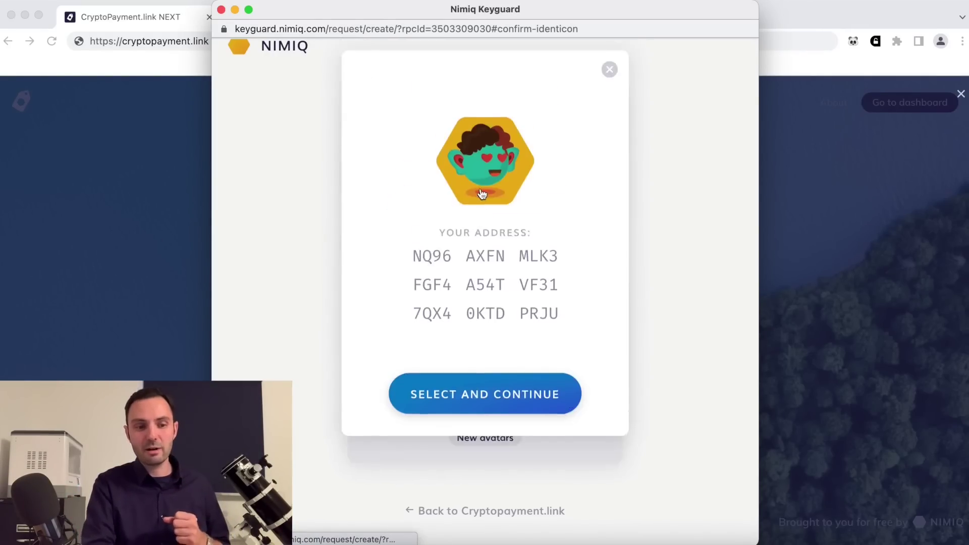
{"action": "left_click", "coordinate": [485, 402]}
{"action": "type", "text": "••••••••"}
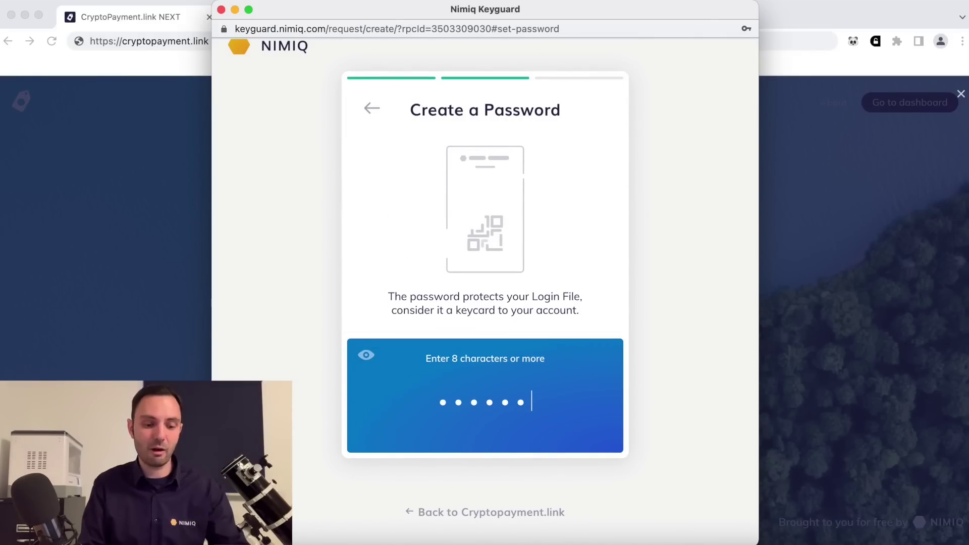
{"action": "left_click", "coordinate": [480, 424]}
{"action": "type", "text": "••••••••"}
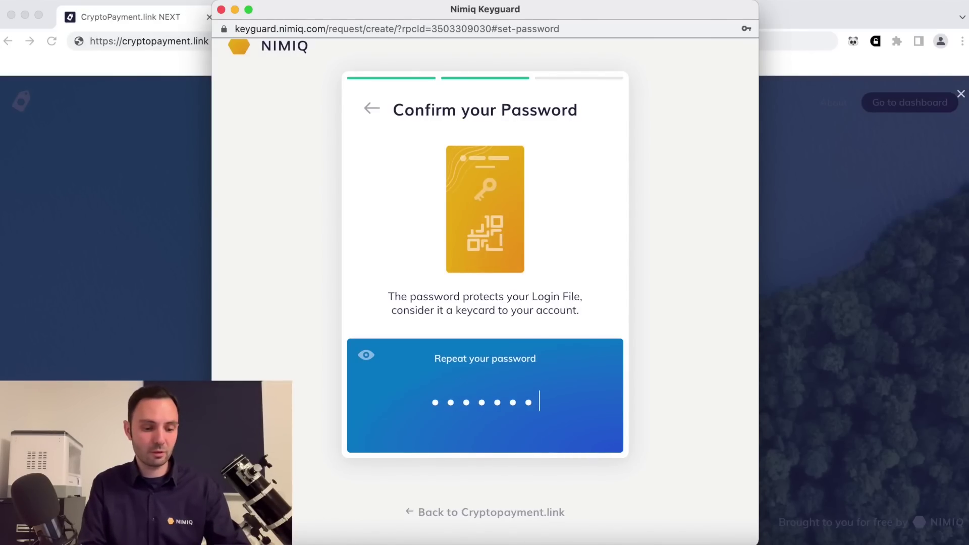
{"action": "left_click", "coordinate": [500, 438]}
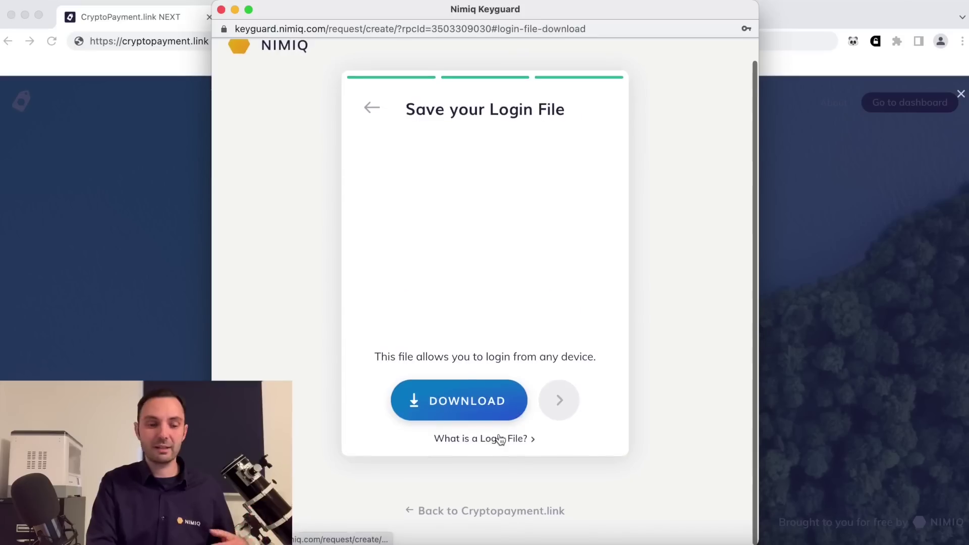
{"action": "left_click", "coordinate": [477, 403]}
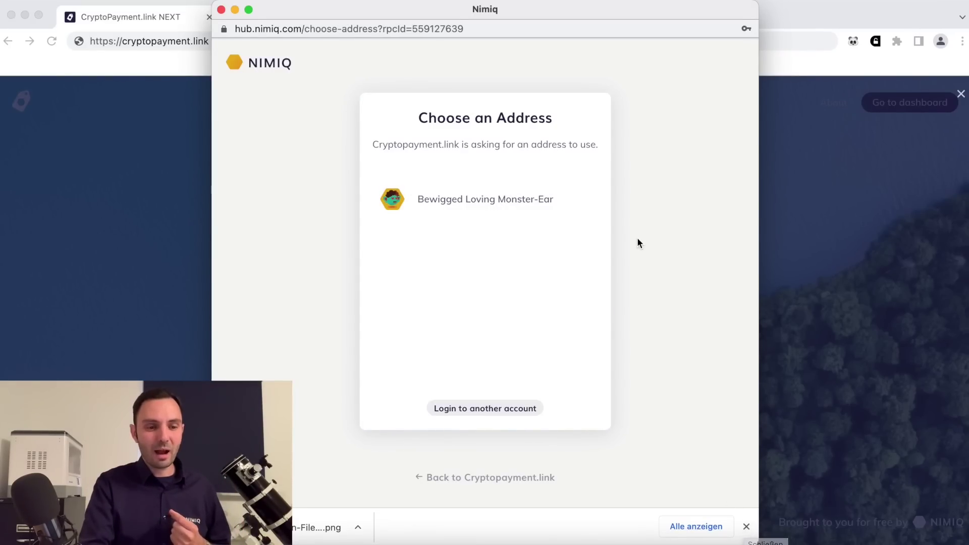
{"action": "left_click", "coordinate": [449, 199]}
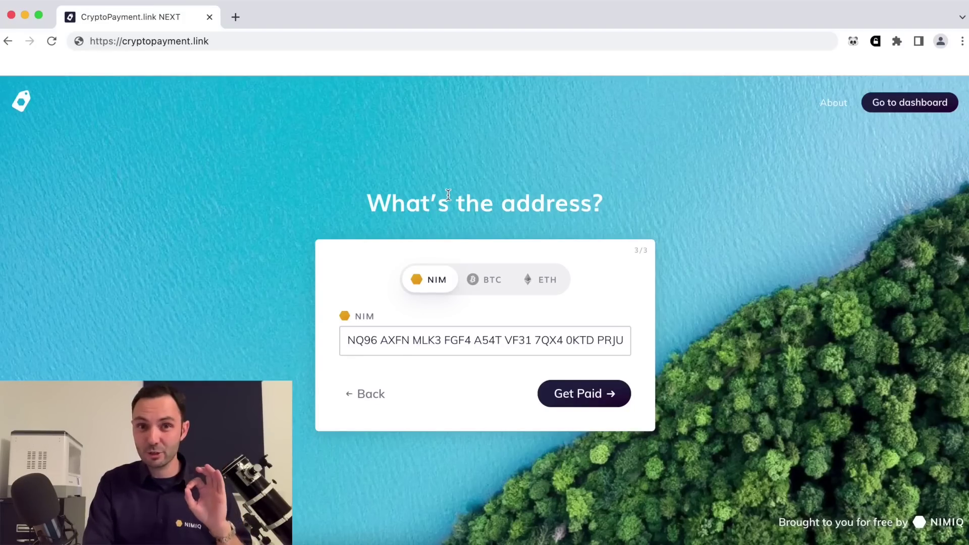
Fill the BTC address from the Bewigged Loving Monster-Ear Nimiq account.
{"action": "left_click", "coordinate": [489, 292]}
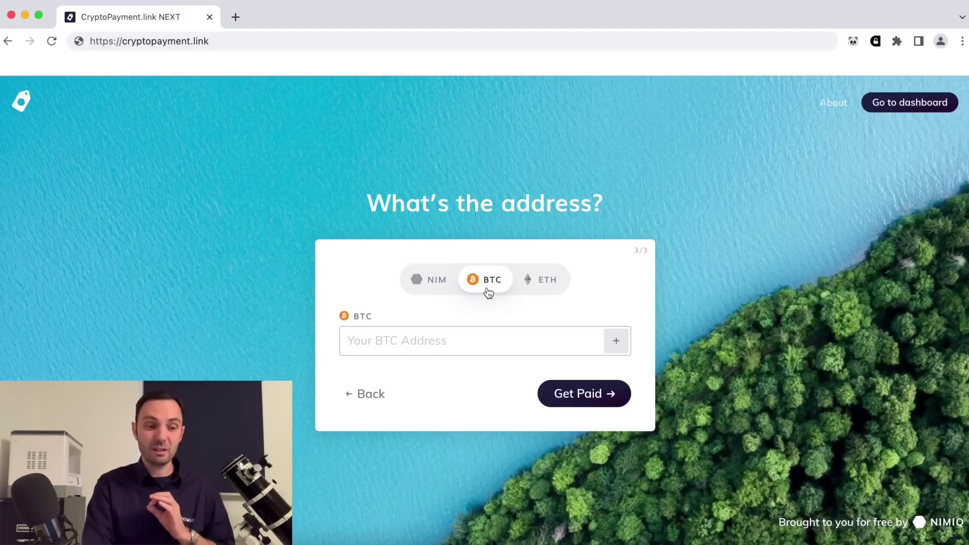
{"action": "left_click", "coordinate": [617, 341]}
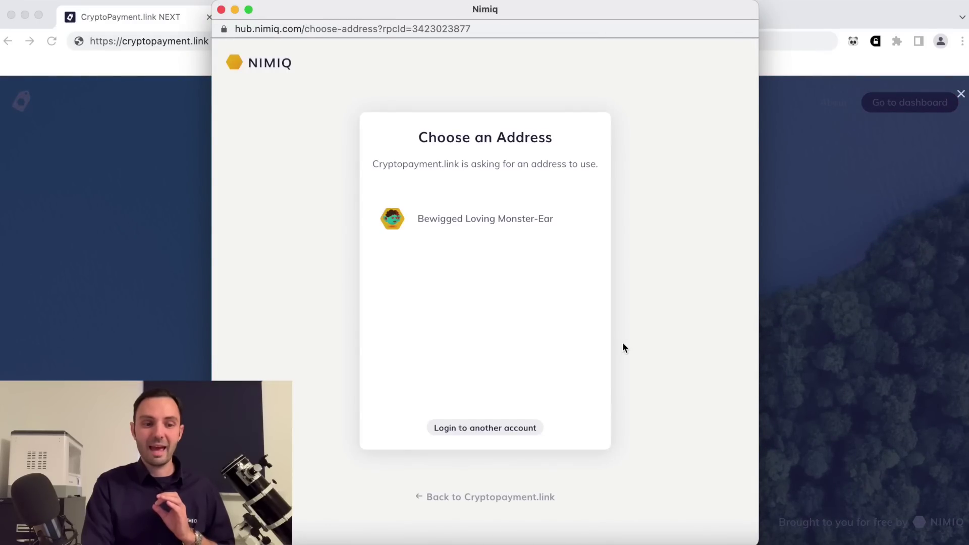
{"action": "left_click", "coordinate": [500, 218]}
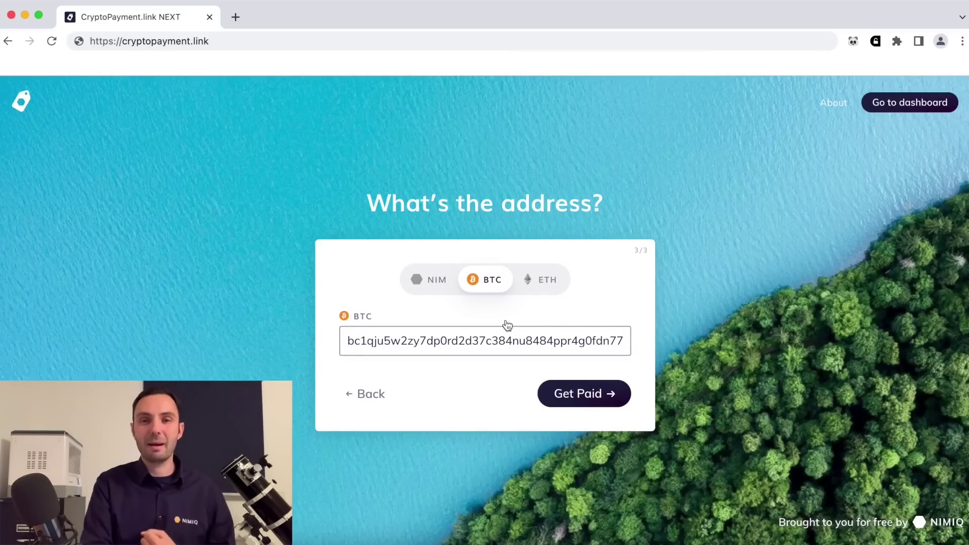
Review the ETH, NIM and BTC addresses and submit the request with Get Paid.
{"action": "left_click", "coordinate": [543, 280]}
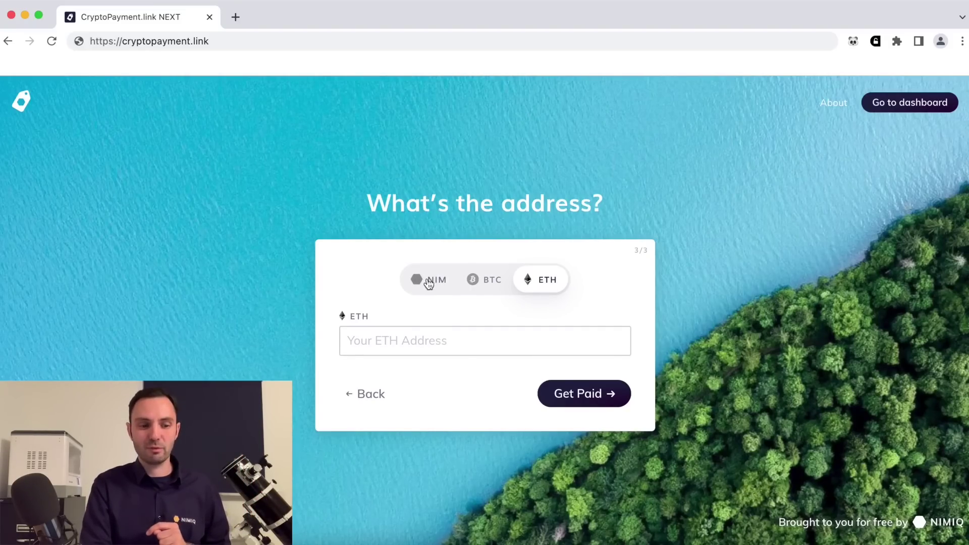
{"action": "left_click", "coordinate": [420, 281]}
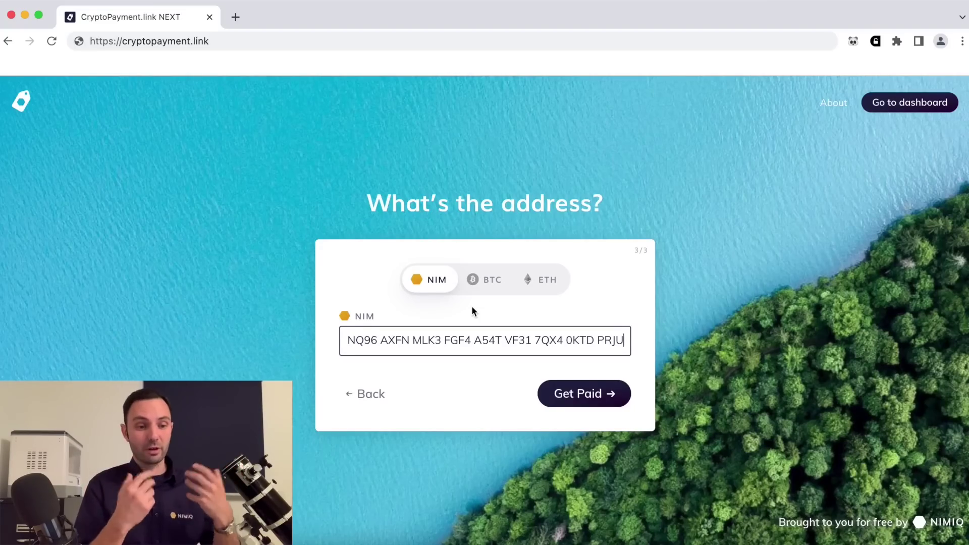
{"action": "left_click", "coordinate": [490, 282]}
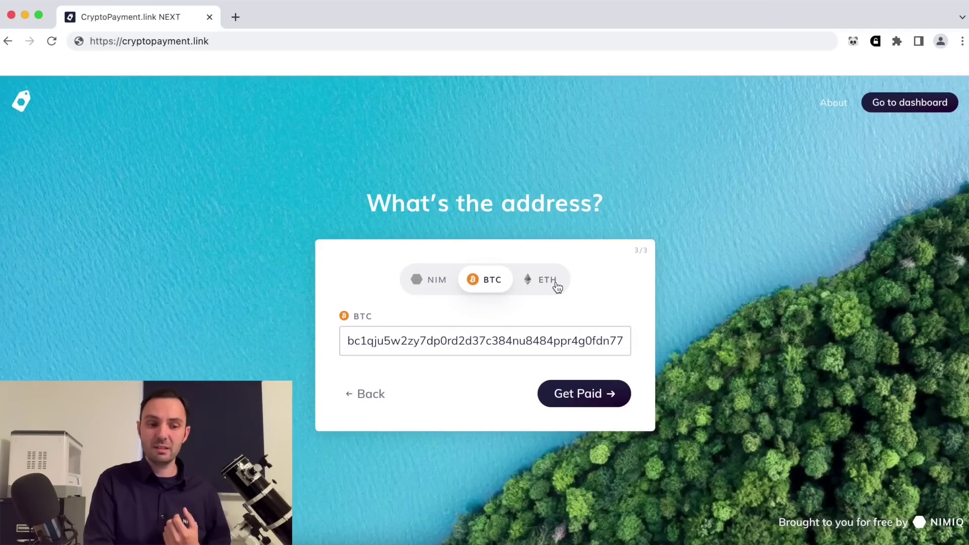
{"action": "left_click", "coordinate": [556, 285]}
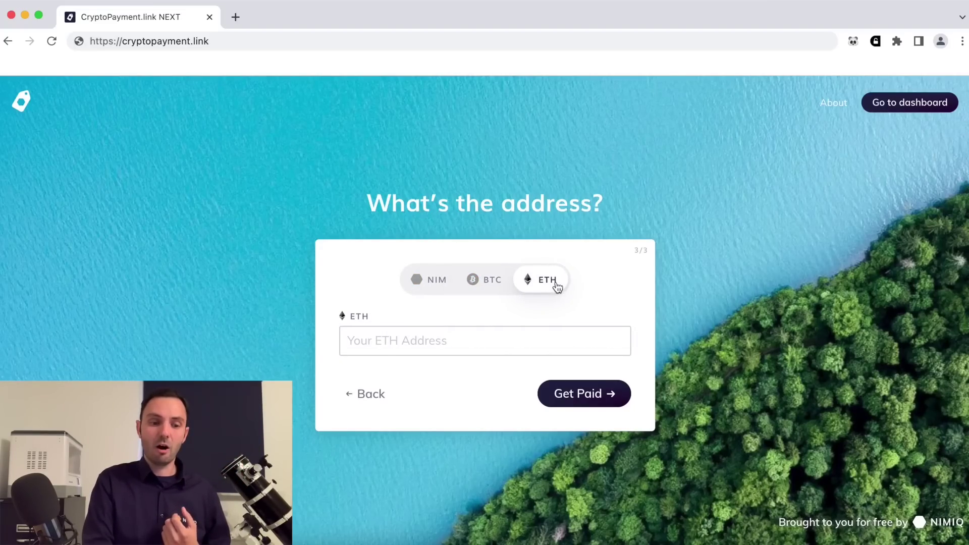
{"action": "left_click", "coordinate": [430, 288]}
{"action": "left_click", "coordinate": [570, 402]}
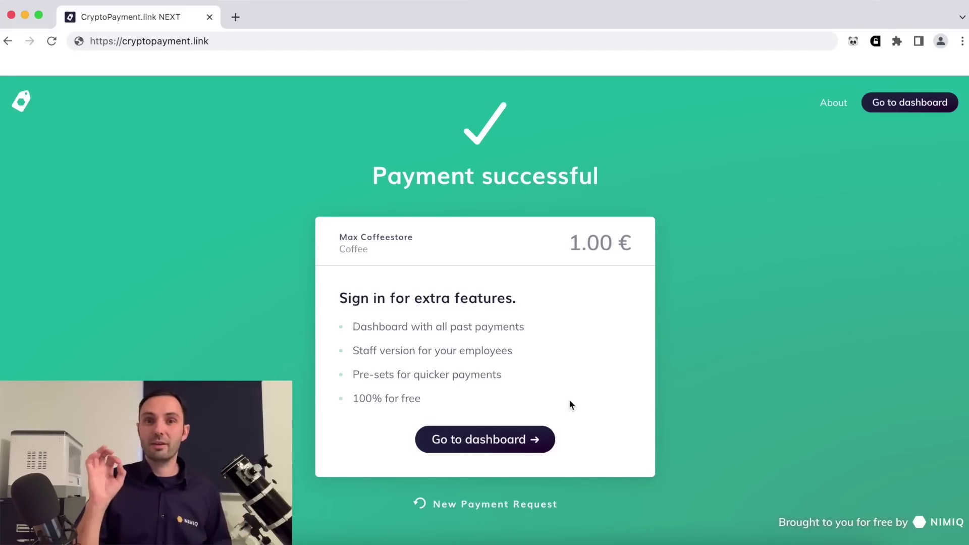
Request a dashboard login link for the account's e-mail address and switch to Thunderbird.
{"action": "left_click", "coordinate": [912, 107]}
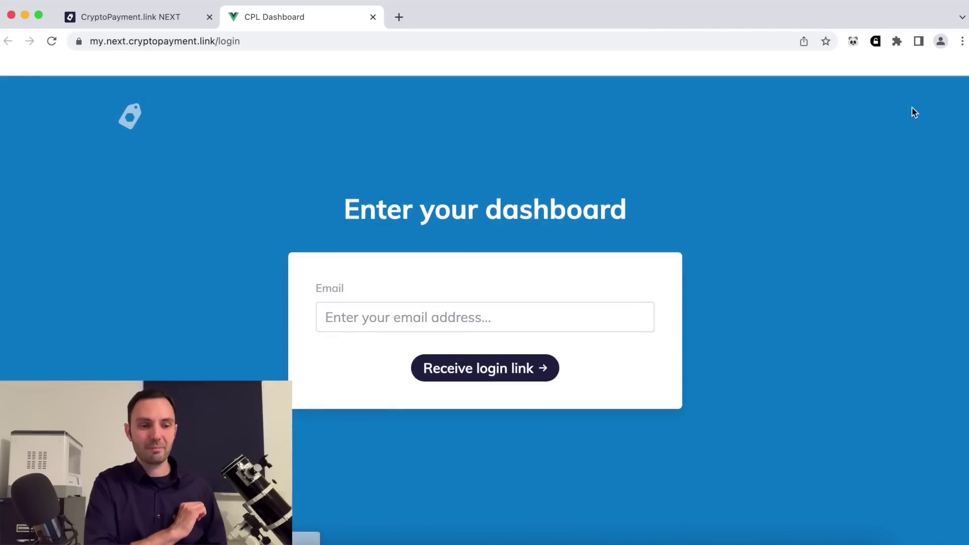
{"action": "left_click", "coordinate": [554, 310]}
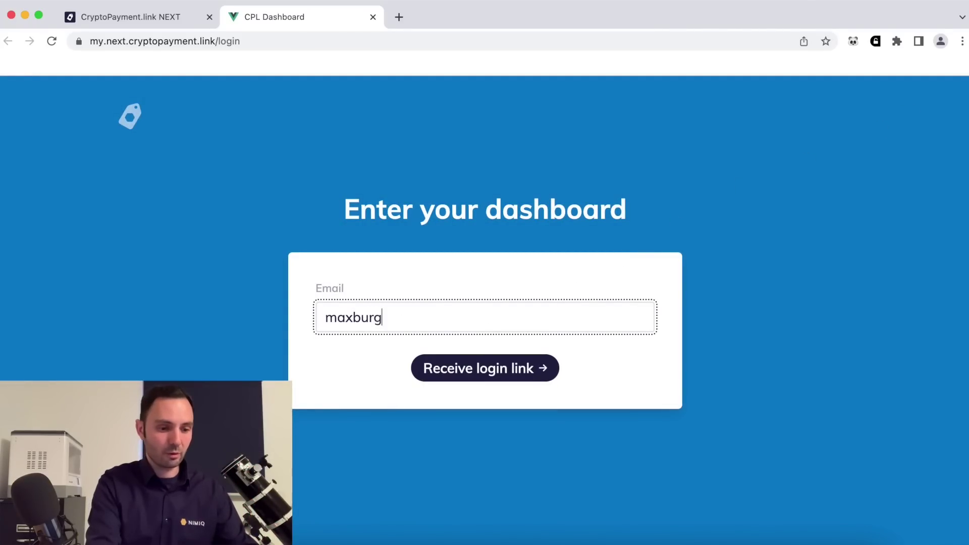
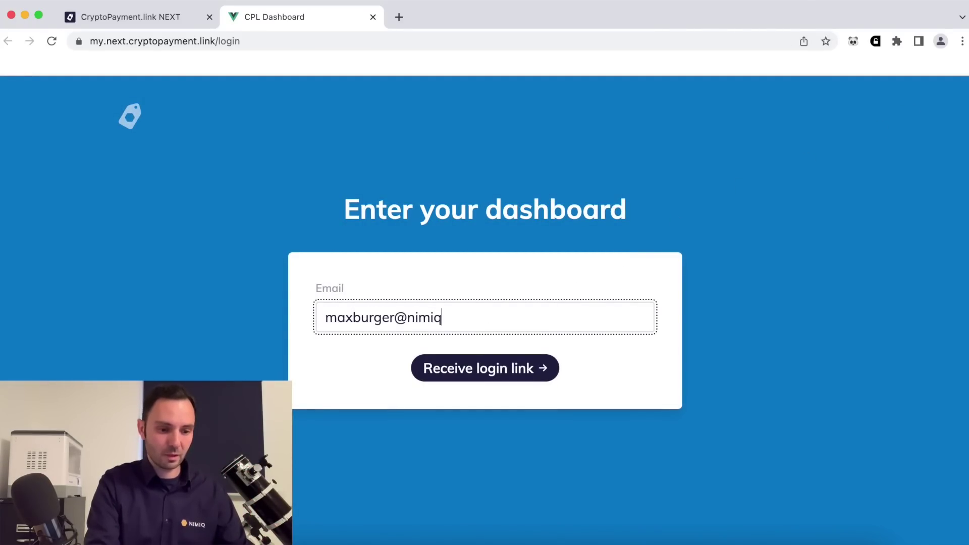
{"action": "left_click", "coordinate": [506, 367]}
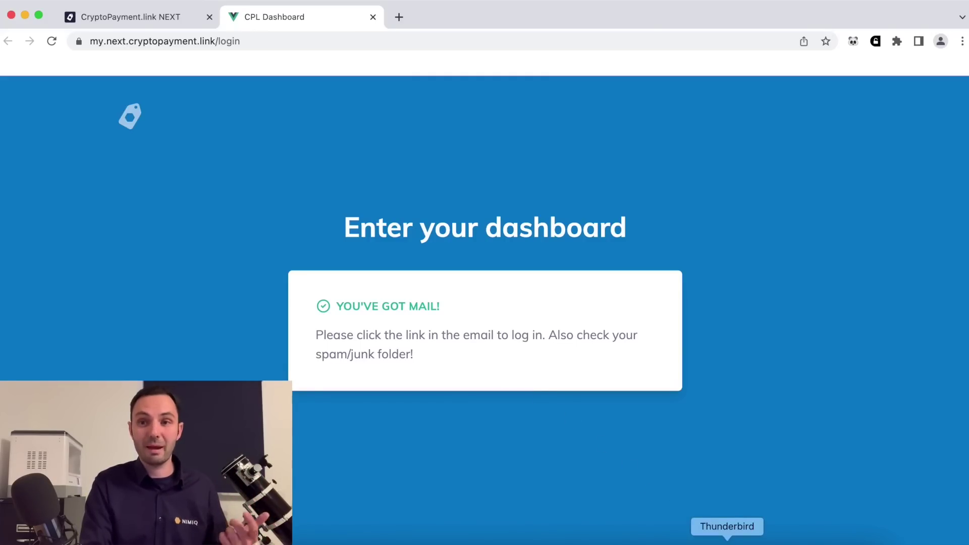
{"action": "left_click", "coordinate": [728, 544]}
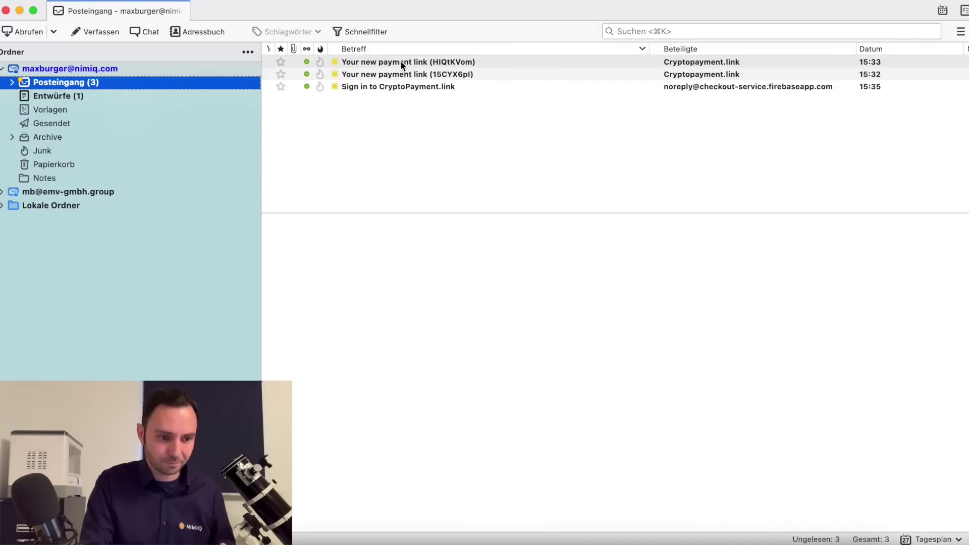
Open the 'Sign in to CryptoPayment.link' e-mail and follow its sign-in link.
{"action": "left_click", "coordinate": [388, 87]}
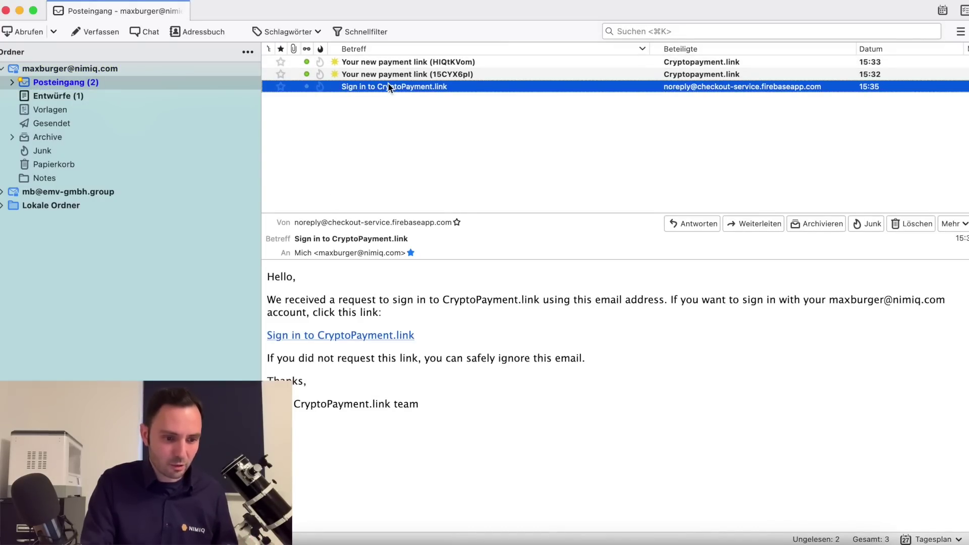
{"action": "left_click", "coordinate": [335, 337]}
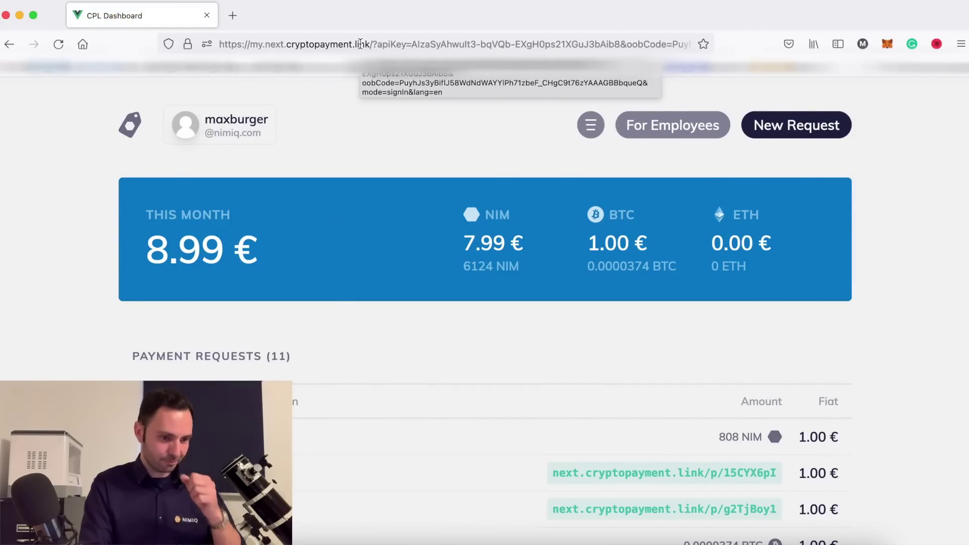
{"action": "scroll", "coordinate": [566, 414], "scroll_direction": "down", "scroll_amount": 3}
{"action": "scroll", "coordinate": [566, 417], "scroll_direction": "down", "scroll_amount": 2}
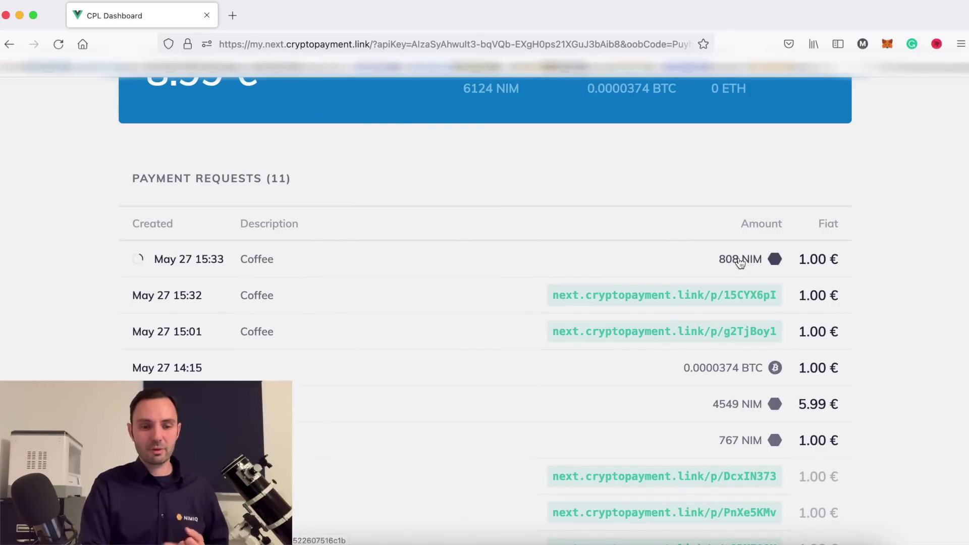
{"action": "scroll", "coordinate": [740, 262], "scroll_direction": "up", "scroll_amount": 1}
{"action": "scroll", "coordinate": [741, 263], "scroll_direction": "up", "scroll_amount": 3}
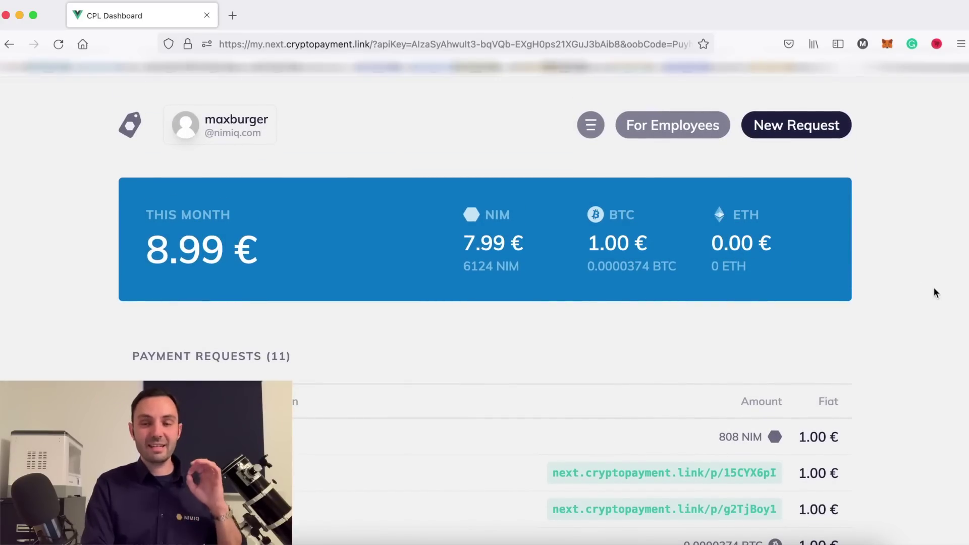
{"action": "scroll", "coordinate": [934, 289], "scroll_direction": "down", "scroll_amount": 3}
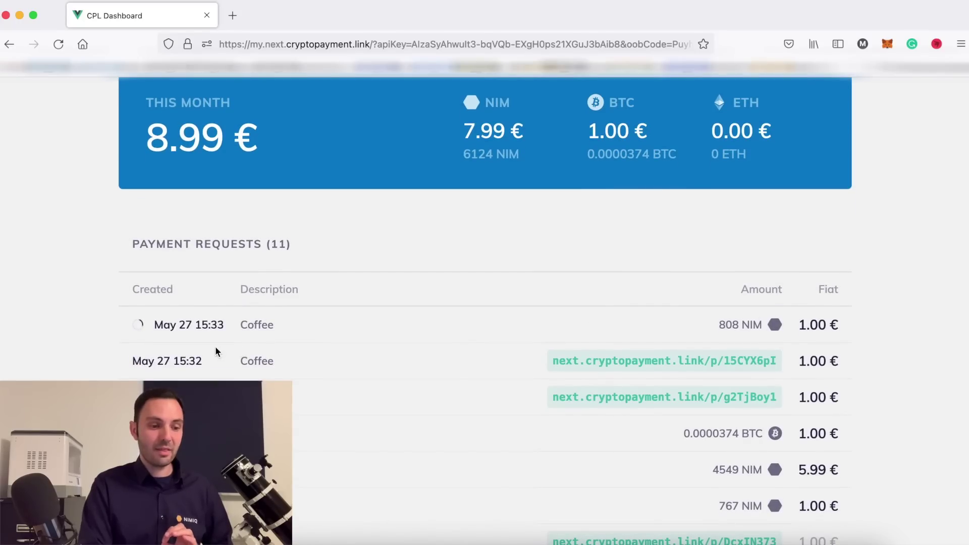
{"action": "scroll", "coordinate": [887, 392], "scroll_direction": "down", "scroll_amount": 3}
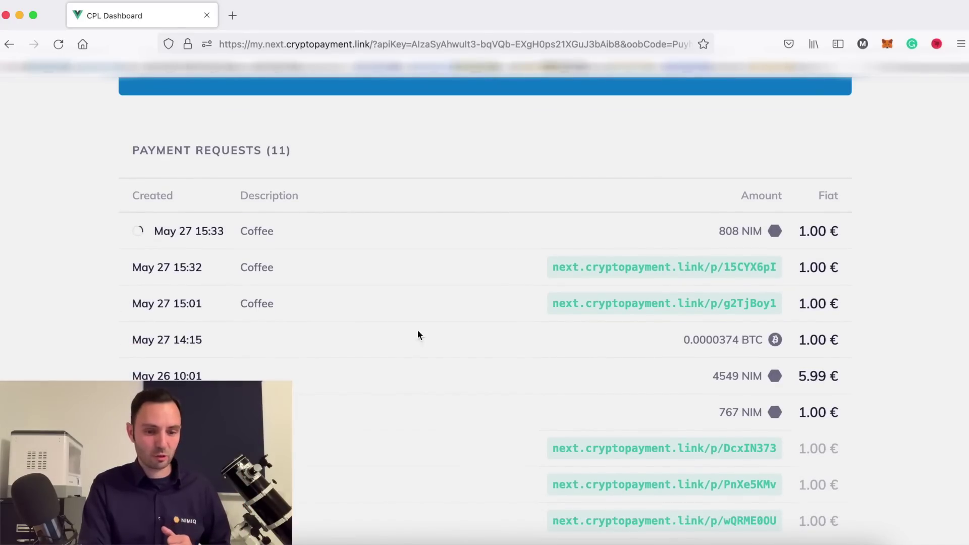
{"action": "scroll", "coordinate": [807, 356], "scroll_direction": "down", "scroll_amount": 4}
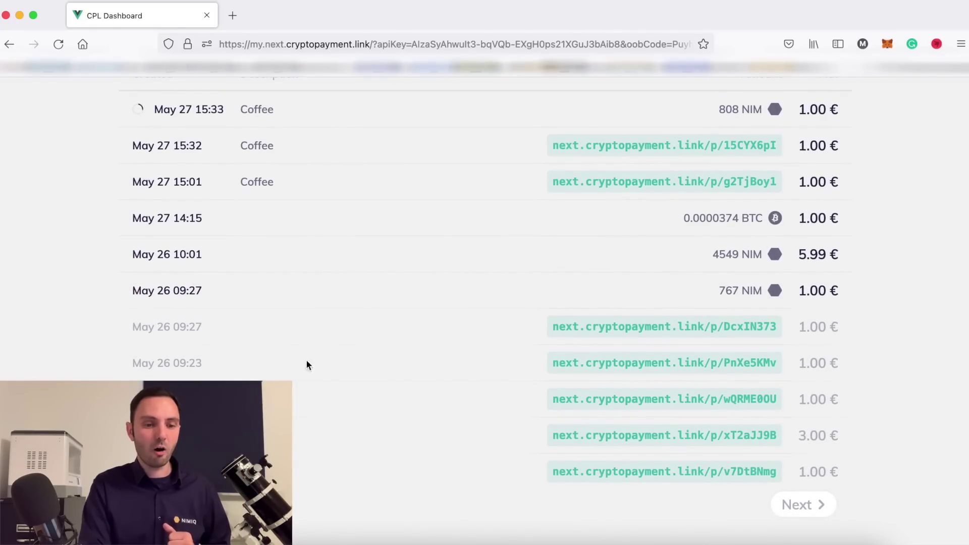
{"action": "scroll", "coordinate": [354, 311], "scroll_direction": "up", "scroll_amount": 7}
{"action": "scroll", "coordinate": [354, 311], "scroll_direction": "up", "scroll_amount": 3}
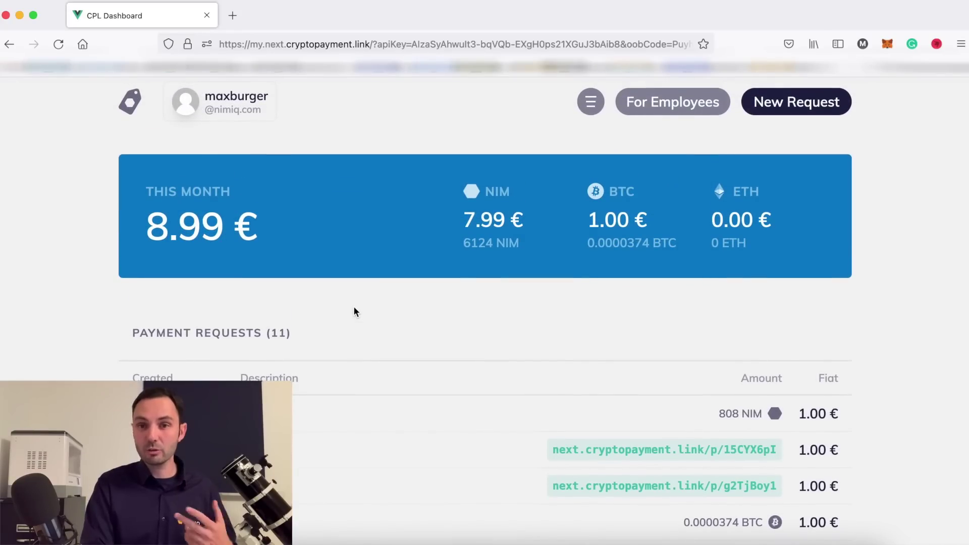
{"action": "scroll", "coordinate": [354, 311], "scroll_direction": "up", "scroll_amount": 1}
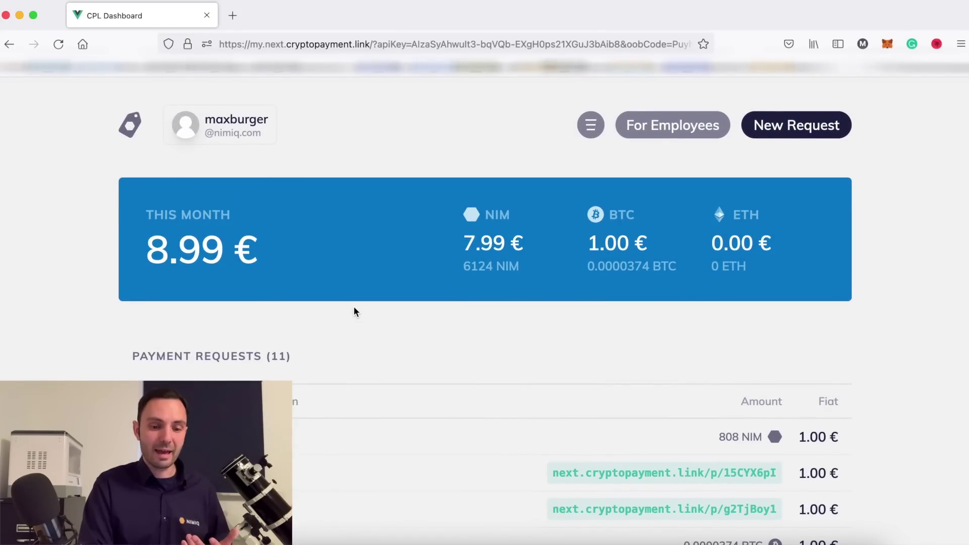
{"action": "left_click", "coordinate": [590, 126]}
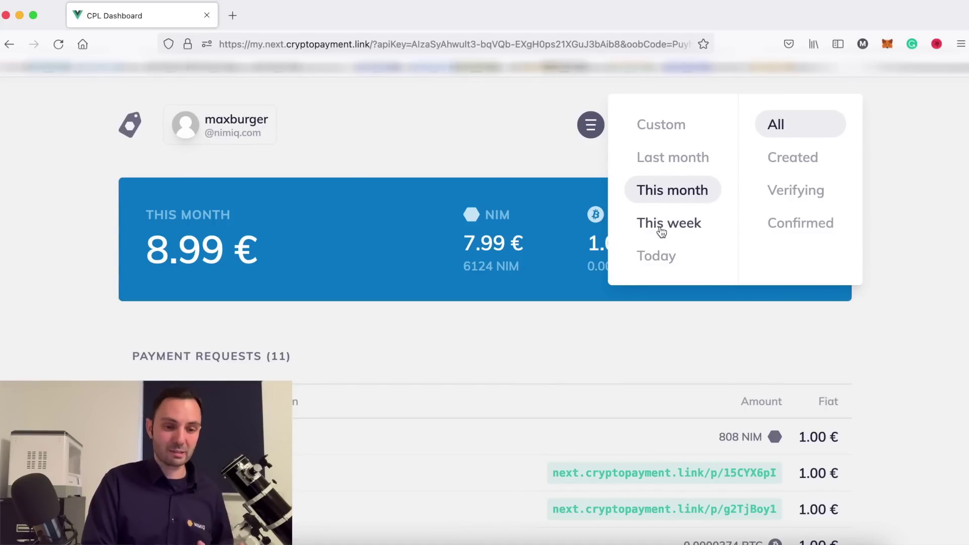
{"action": "mouse_move", "coordinate": [228, 129]}
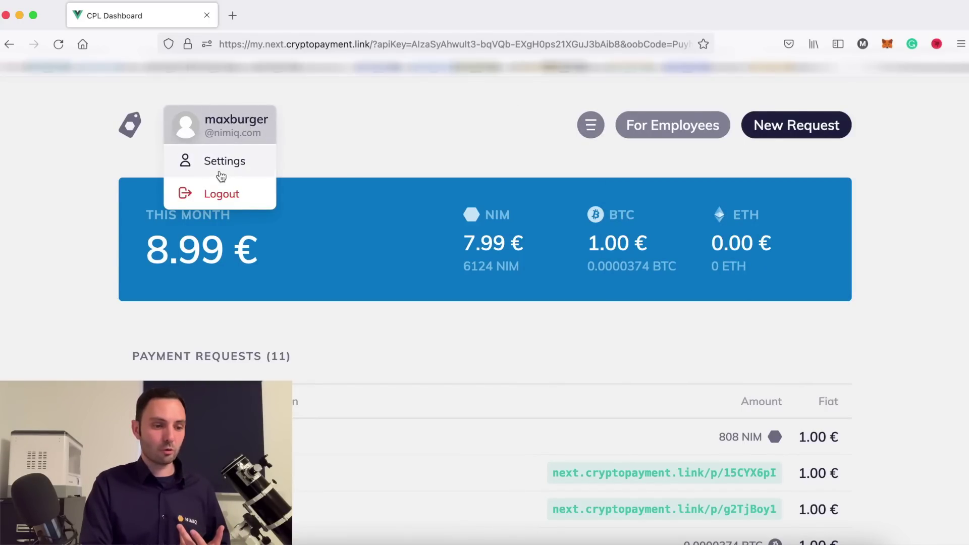
Set the Reference Currency to AED in Settings, dismiss the notice, and close Settings.
{"action": "left_click", "coordinate": [221, 174]}
{"action": "scroll", "coordinate": [221, 174], "scroll_direction": "down", "scroll_amount": 1}
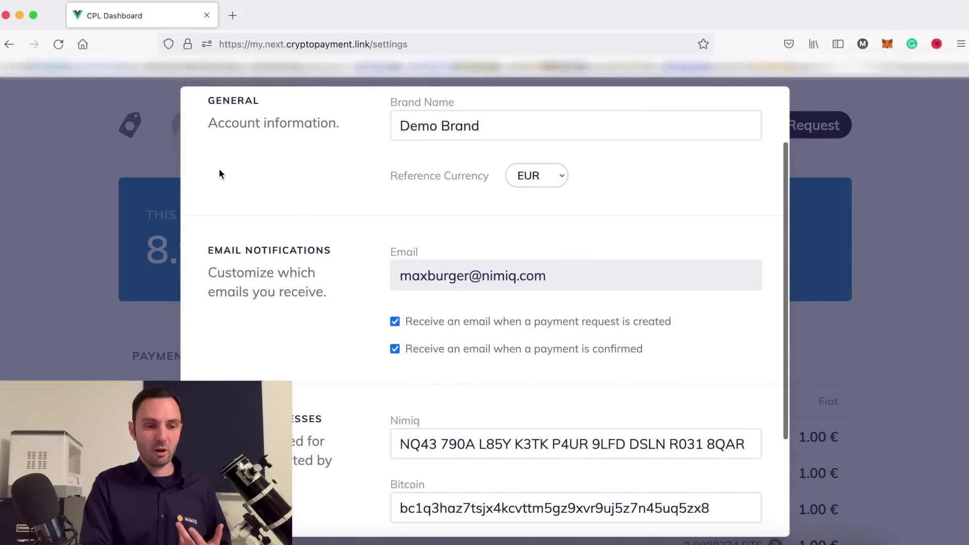
{"action": "scroll", "coordinate": [448, 196], "scroll_direction": "up", "scroll_amount": 1}
{"action": "left_click", "coordinate": [561, 209]}
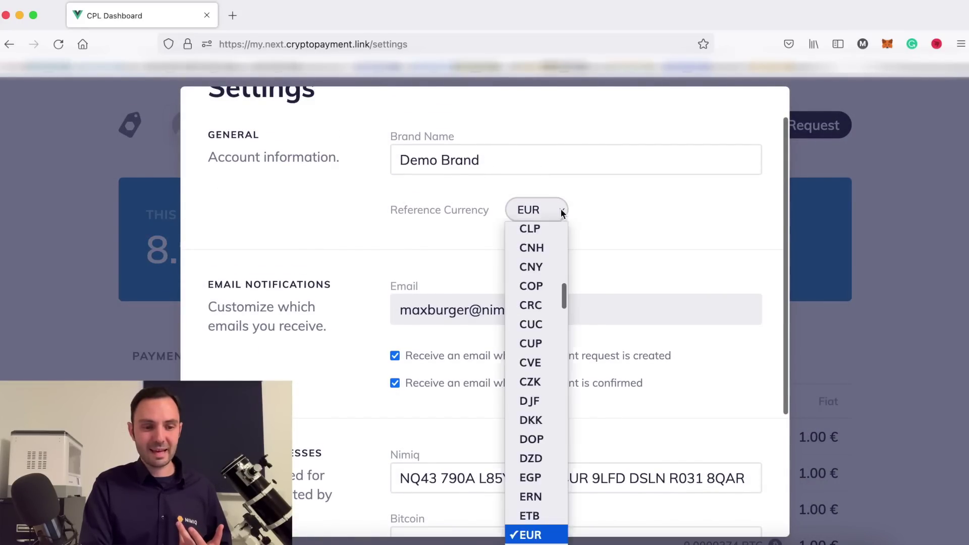
{"action": "scroll", "coordinate": [534, 292], "scroll_direction": "down", "scroll_amount": 10}
{"action": "scroll", "coordinate": [534, 292], "scroll_direction": "down", "scroll_amount": 15}
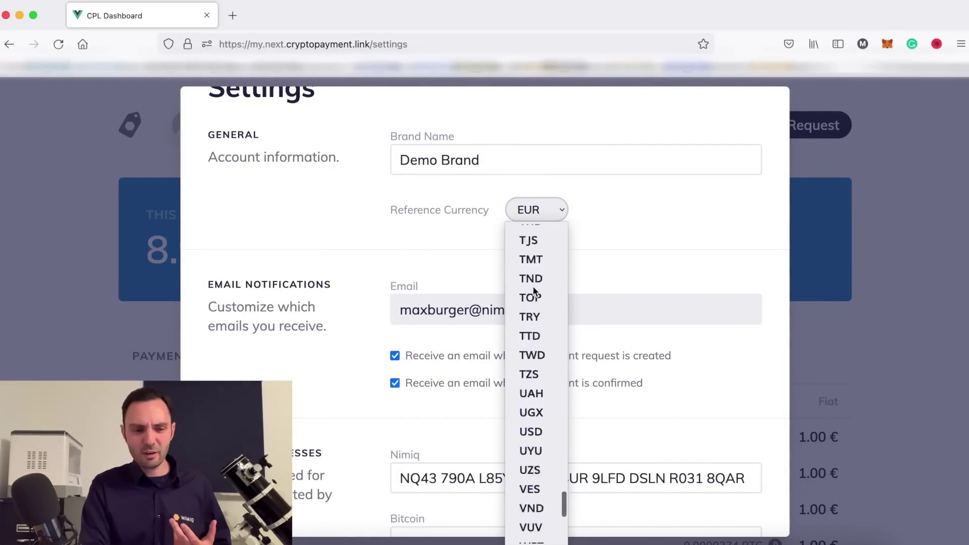
{"action": "scroll", "coordinate": [534, 291], "scroll_direction": "up", "scroll_amount": 15}
{"action": "scroll", "coordinate": [535, 291], "scroll_direction": "up", "scroll_amount": 10}
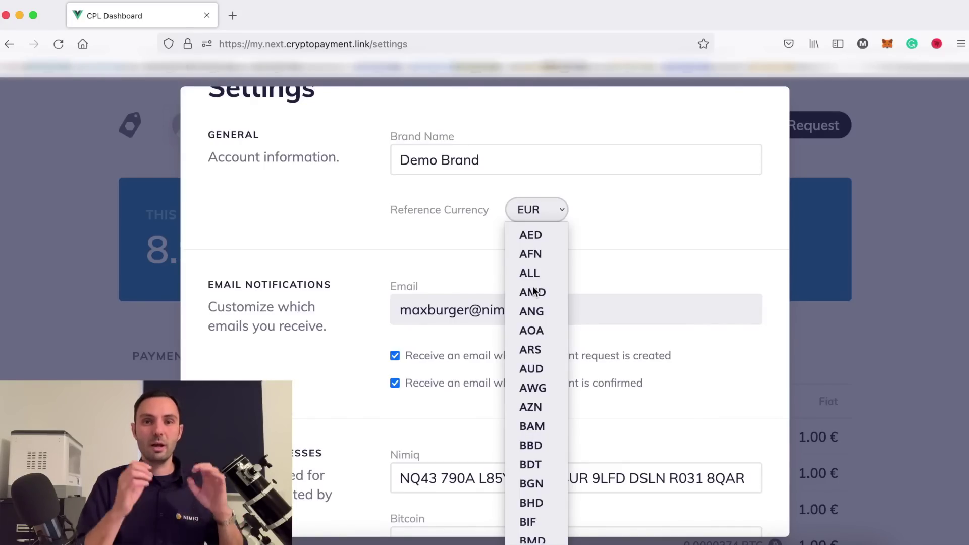
{"action": "left_click", "coordinate": [539, 241]}
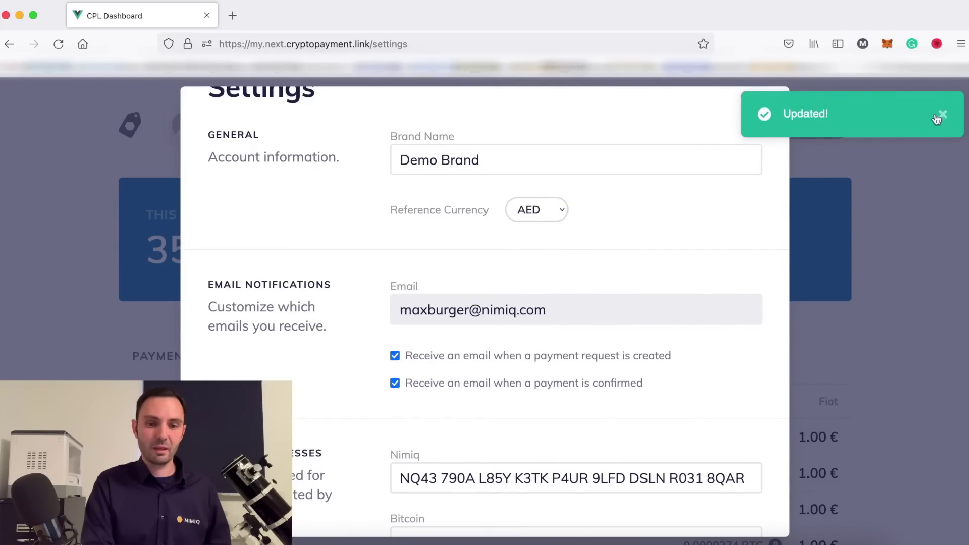
{"action": "left_click", "coordinate": [944, 115]}
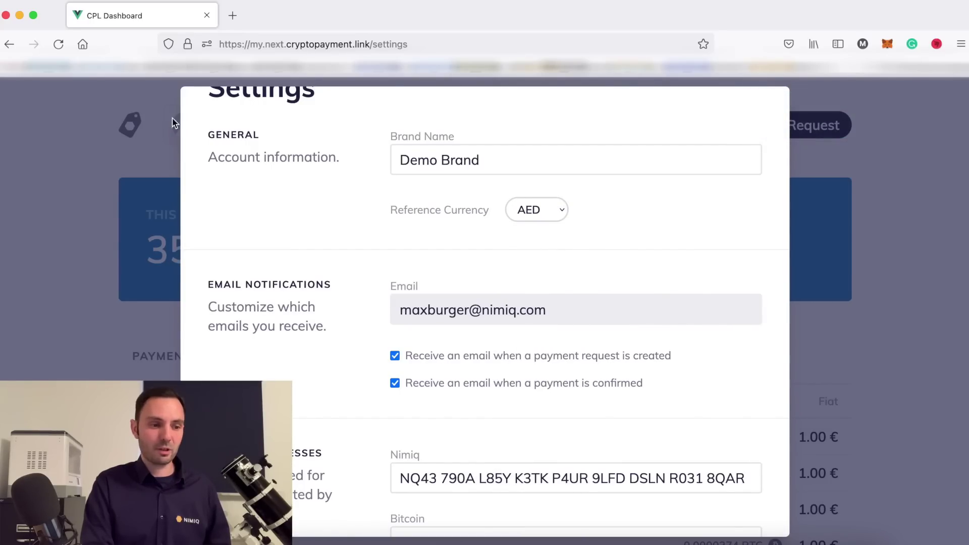
{"action": "left_click", "coordinate": [151, 203]}
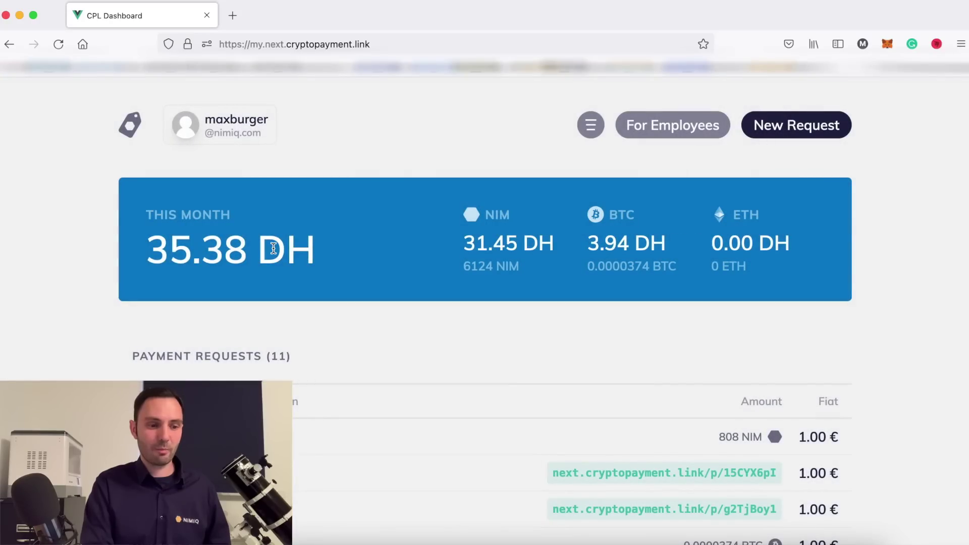
Select the 35.38 DH monthly total on the dashboard.
{"action": "left_click_drag", "start_coordinate": [151, 246], "coordinate": [235, 246]}
{"action": "left_click", "coordinate": [235, 247]}
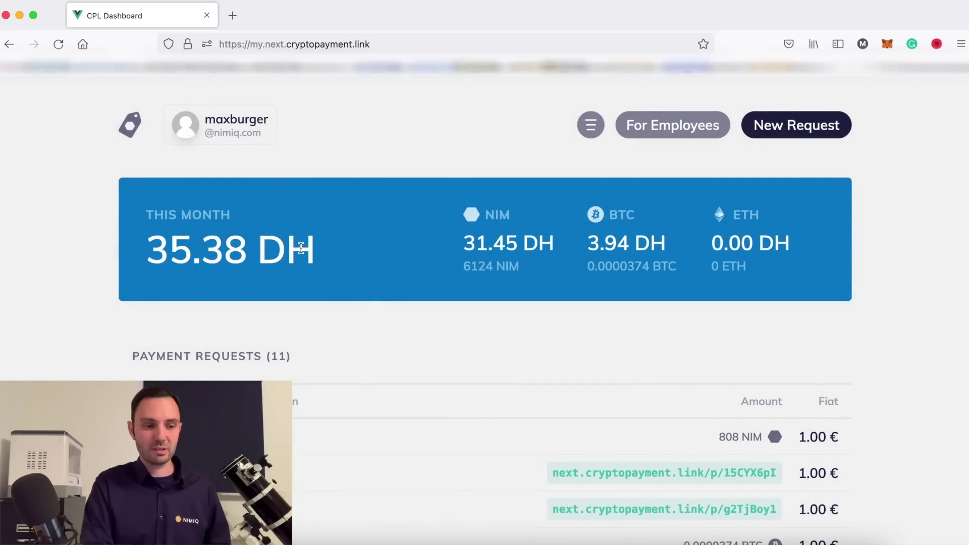
{"action": "left_click_drag", "start_coordinate": [303, 248], "coordinate": [145, 249]}
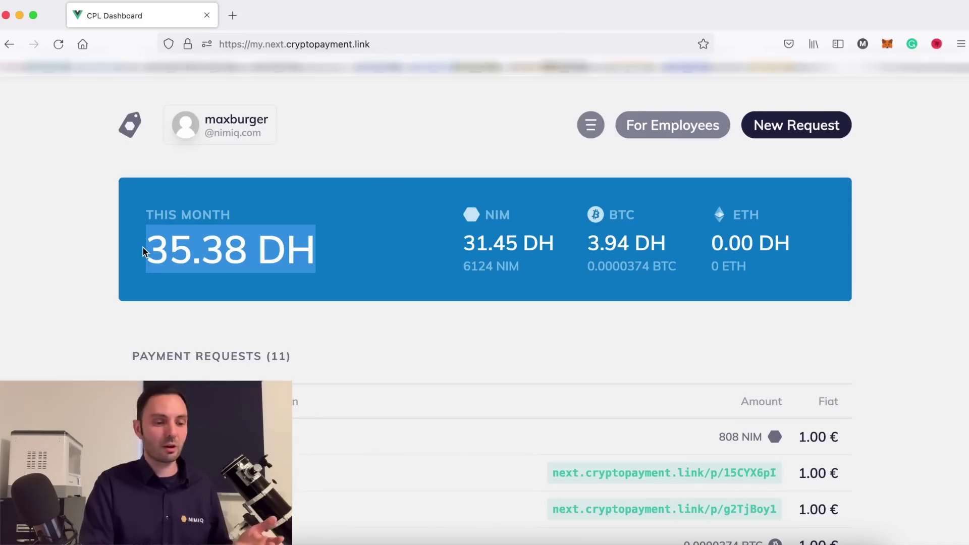
Pick EUR from the Reference Currency list in account Settings.
{"action": "left_click", "coordinate": [232, 123]}
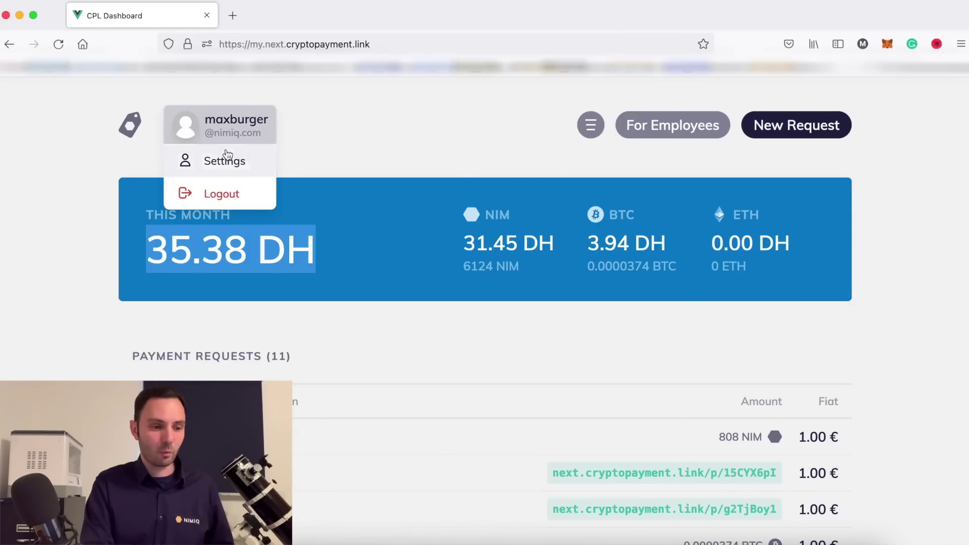
{"action": "left_click", "coordinate": [225, 159]}
{"action": "left_click", "coordinate": [531, 253]}
{"action": "scroll", "coordinate": [520, 373], "scroll_direction": "down", "scroll_amount": 5}
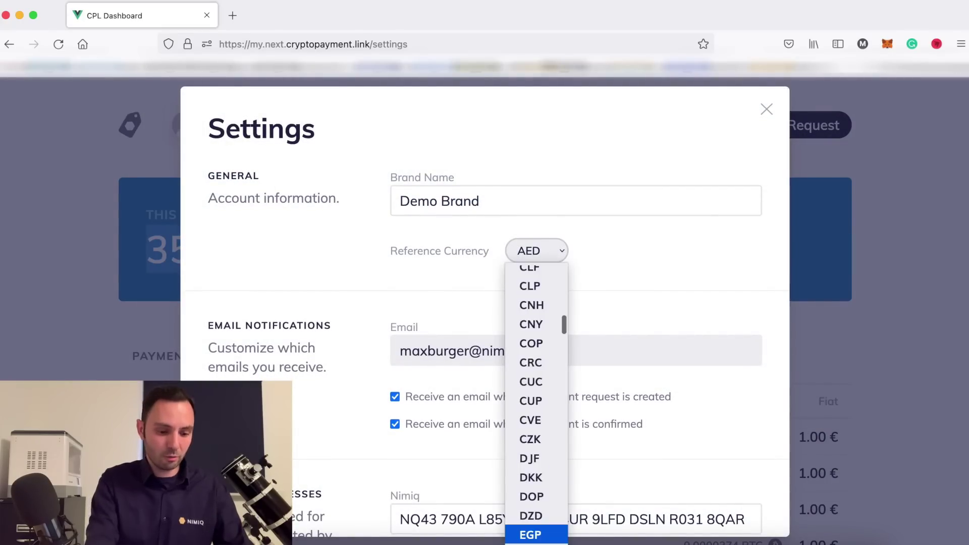
{"action": "scroll", "coordinate": [530, 354], "scroll_direction": "up", "scroll_amount": 3}
{"action": "scroll", "coordinate": [540, 358], "scroll_direction": "down", "scroll_amount": 2}
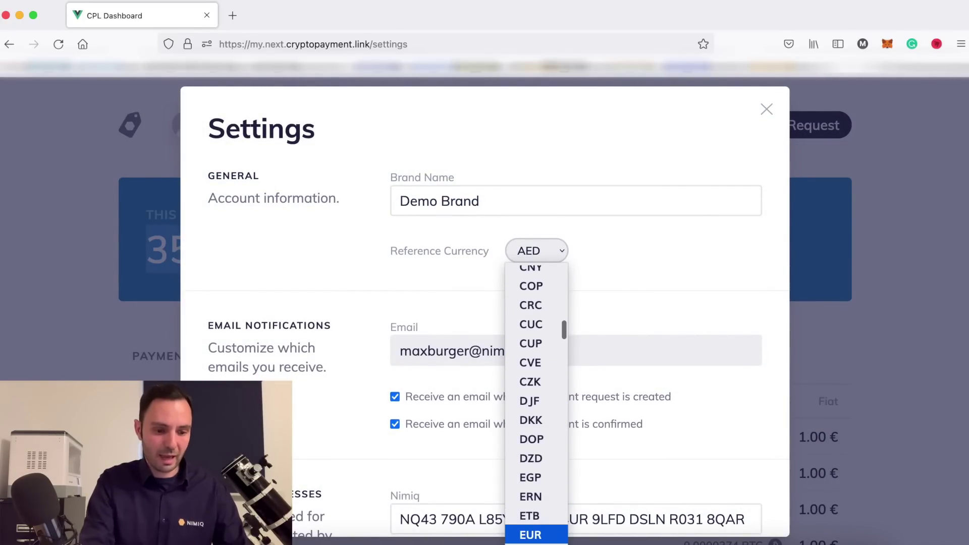
{"action": "left_click", "coordinate": [531, 535]}
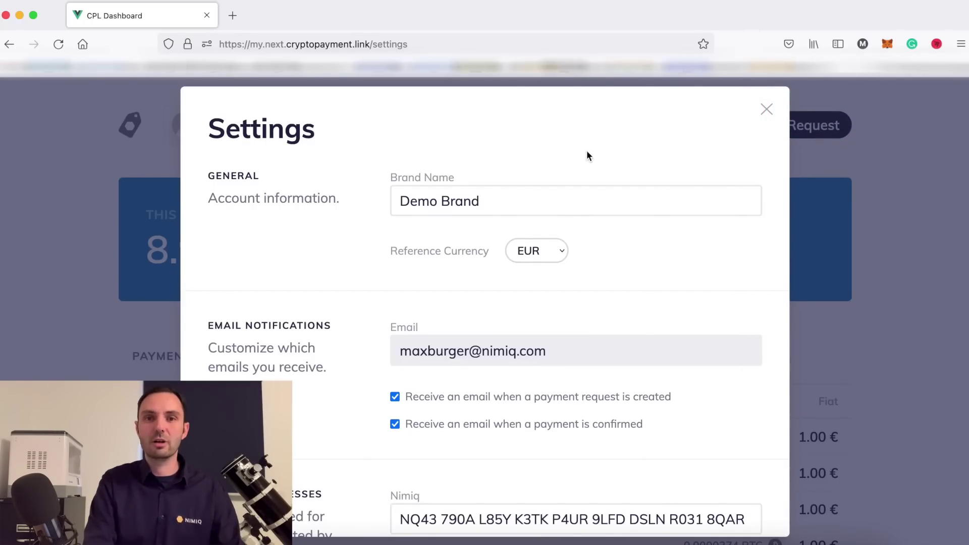
{"action": "scroll", "coordinate": [550, 220], "scroll_direction": "down", "scroll_amount": 3}
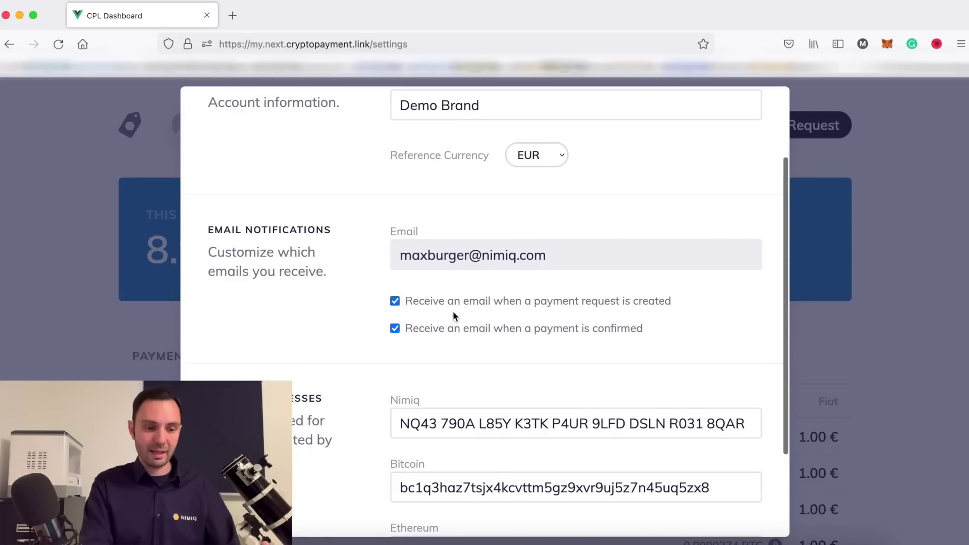
{"action": "scroll", "coordinate": [453, 312], "scroll_direction": "down", "scroll_amount": 3}
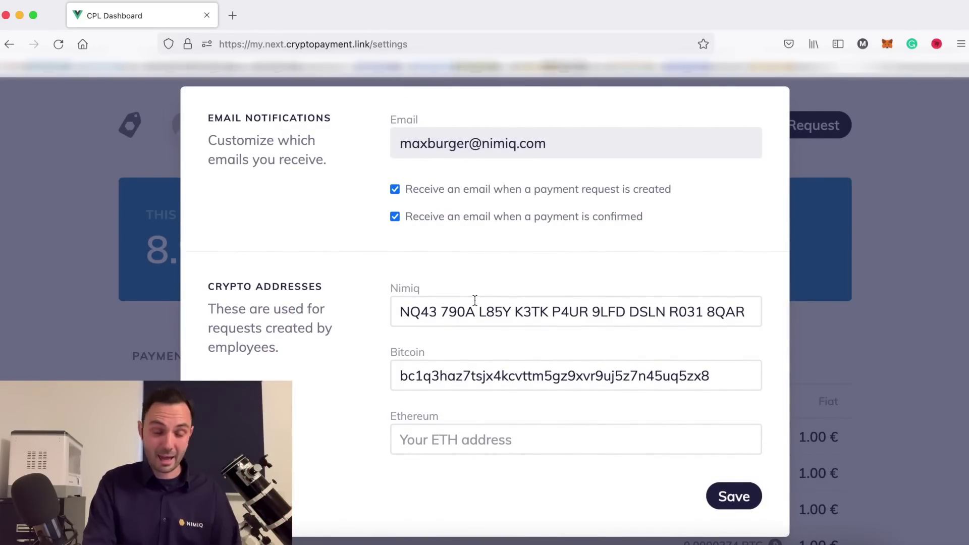
{"action": "scroll", "coordinate": [475, 300], "scroll_direction": "up", "scroll_amount": 3}
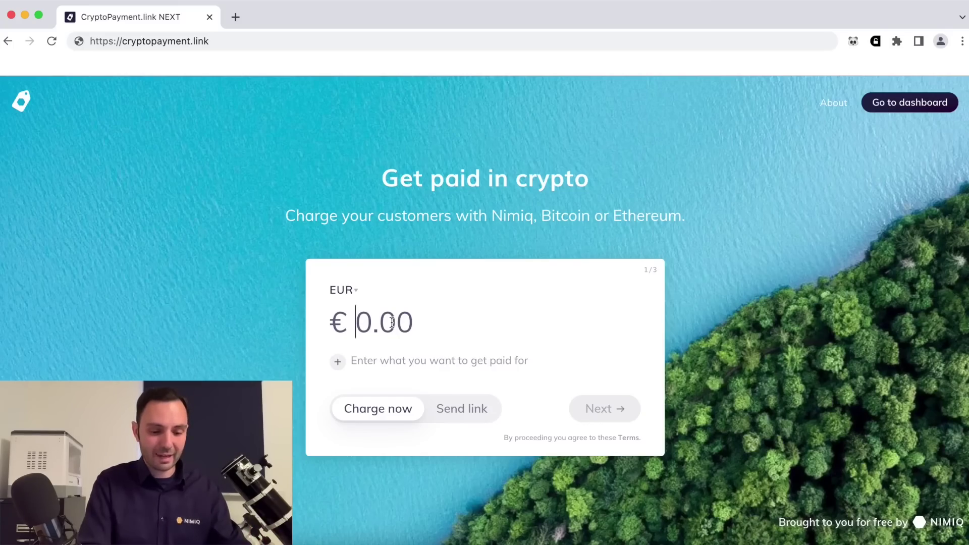
Enter 1.00 and 'Consulting Services', choose Send link, and advance past the brand step.
{"action": "type", "text": "1.00"}
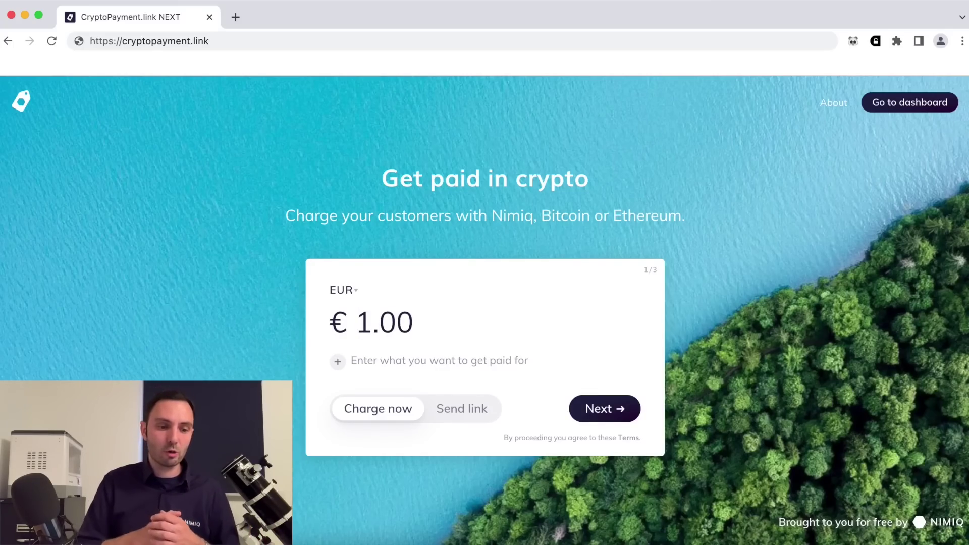
{"action": "left_click", "coordinate": [459, 361]}
{"action": "type", "text": "Con"}
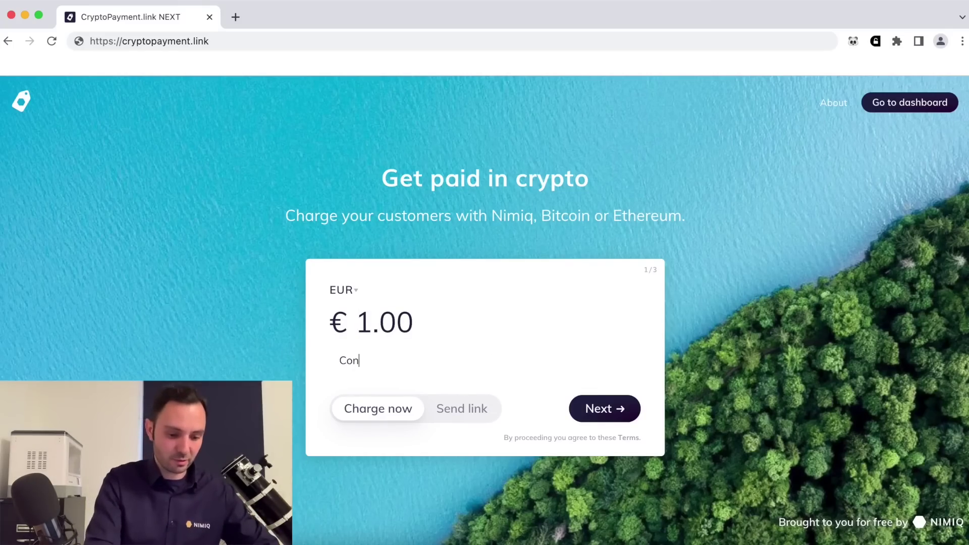
{"action": "type", "text": "sulting Services"}
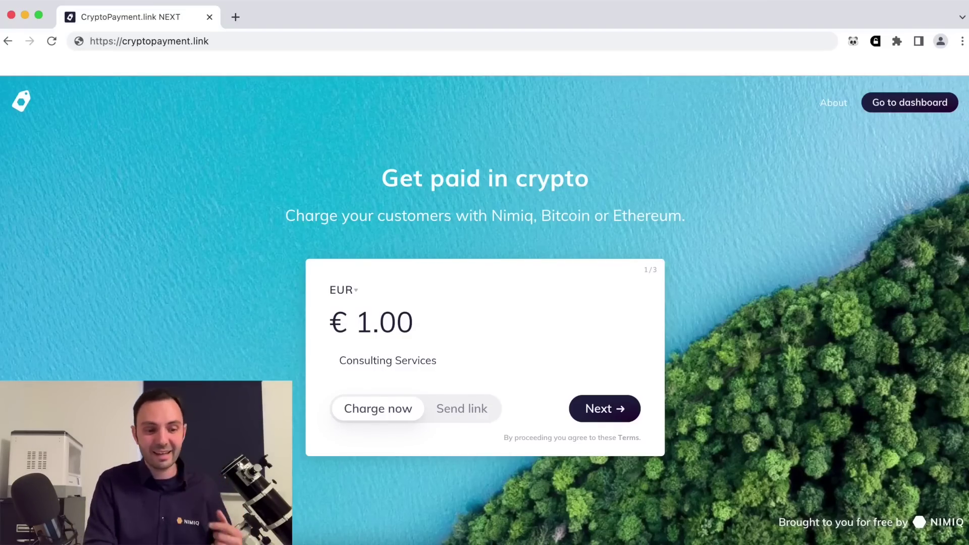
{"action": "left_click", "coordinate": [463, 409]}
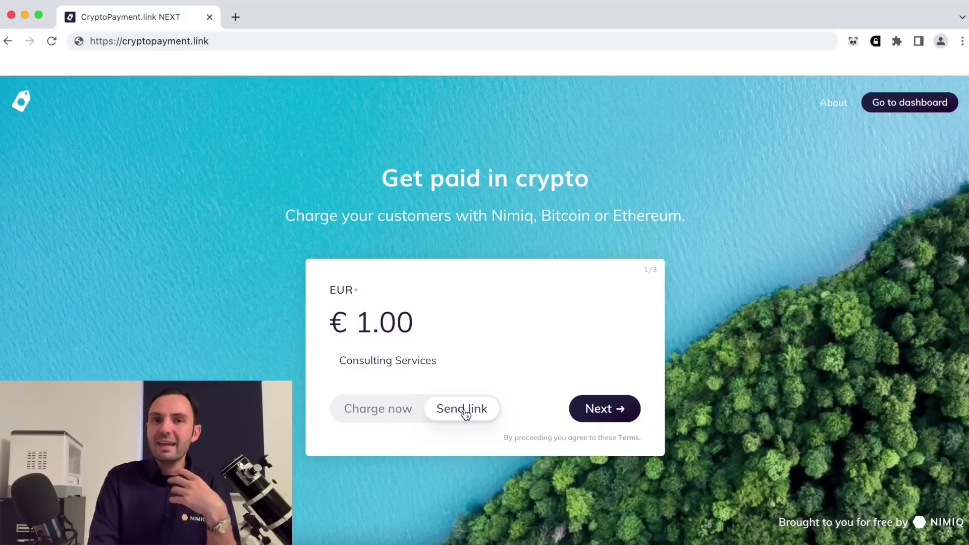
{"action": "left_click", "coordinate": [594, 418]}
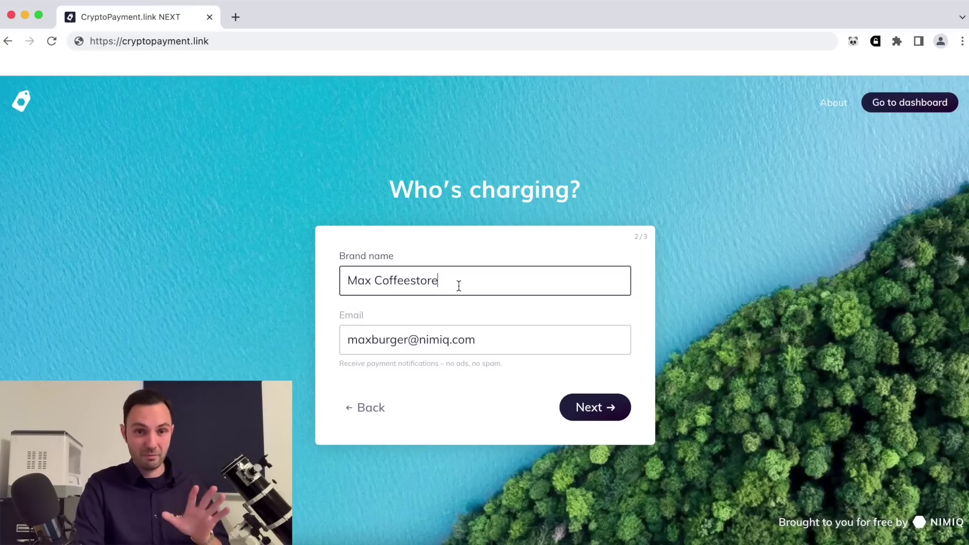
{"action": "key", "text": "Return"}
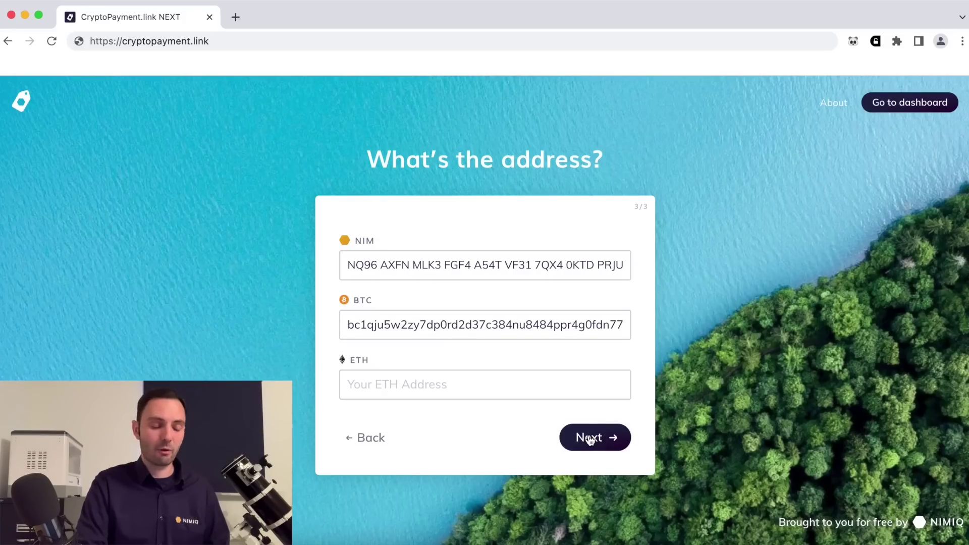
Create the payment link using the filled NIM and BTC receiving addresses, leaving ETH blank.
{"action": "left_click", "coordinate": [589, 440]}
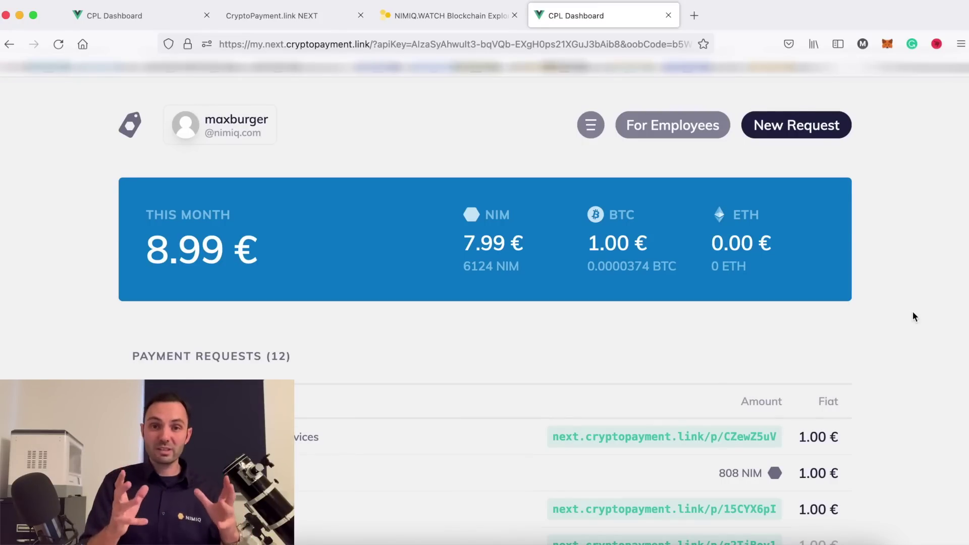
{"action": "scroll", "coordinate": [913, 312], "scroll_direction": "down", "scroll_amount": 1}
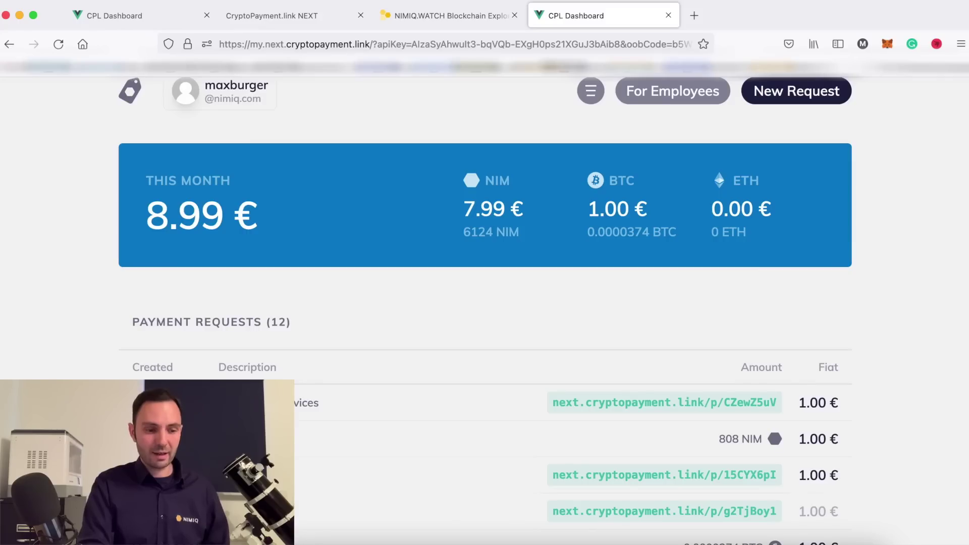
{"action": "left_click", "coordinate": [625, 404]}
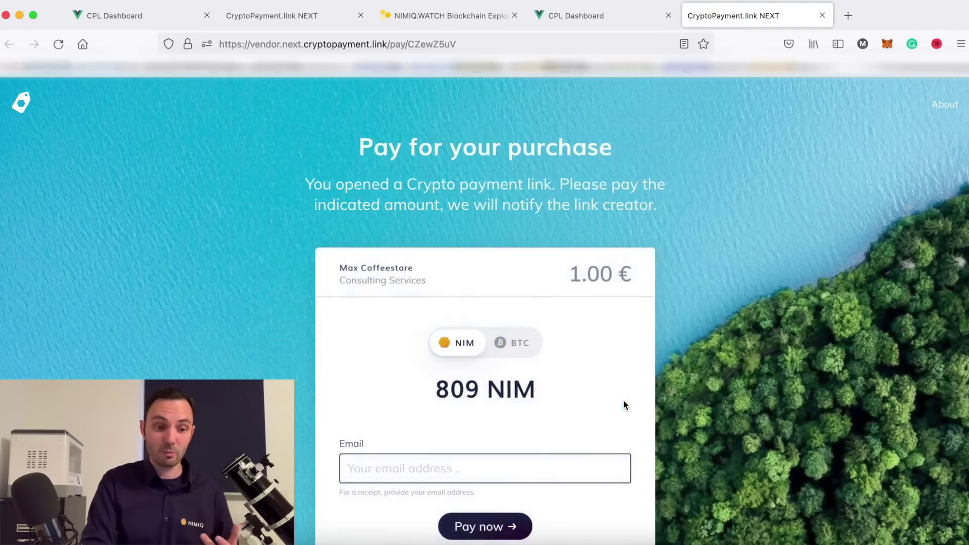
Pay the 1.00 € request with BTC, entering the customer's receipt e-mail, and continue in Nimiq Wallet.
{"action": "scroll", "coordinate": [625, 404], "scroll_direction": "down", "scroll_amount": 2}
{"action": "scroll", "coordinate": [625, 404], "scroll_direction": "up", "scroll_amount": 2}
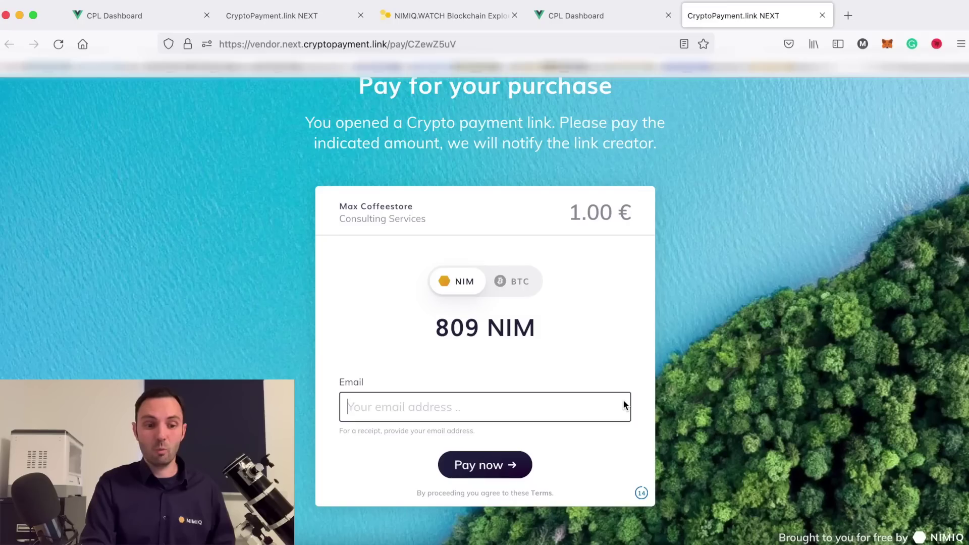
{"action": "left_click", "coordinate": [507, 283]}
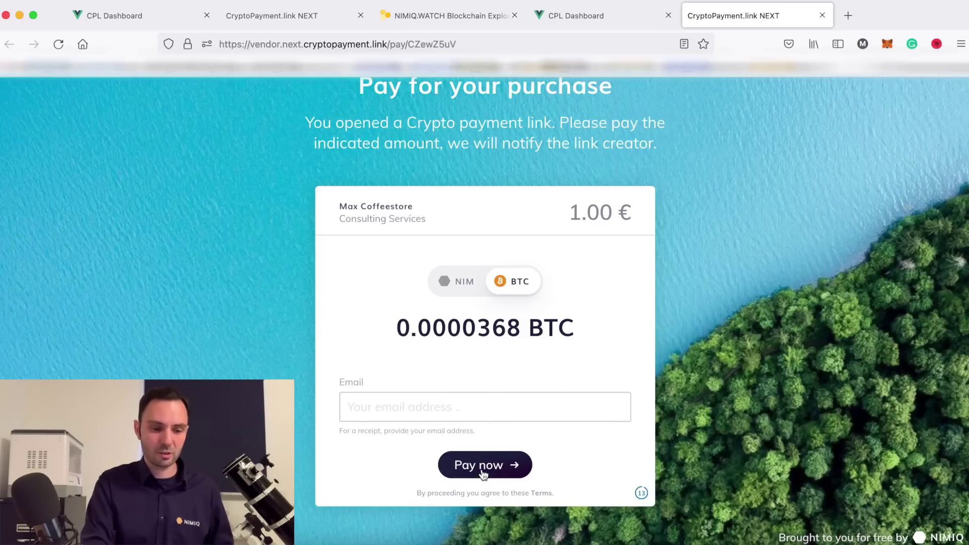
{"action": "left_click", "coordinate": [463, 400]}
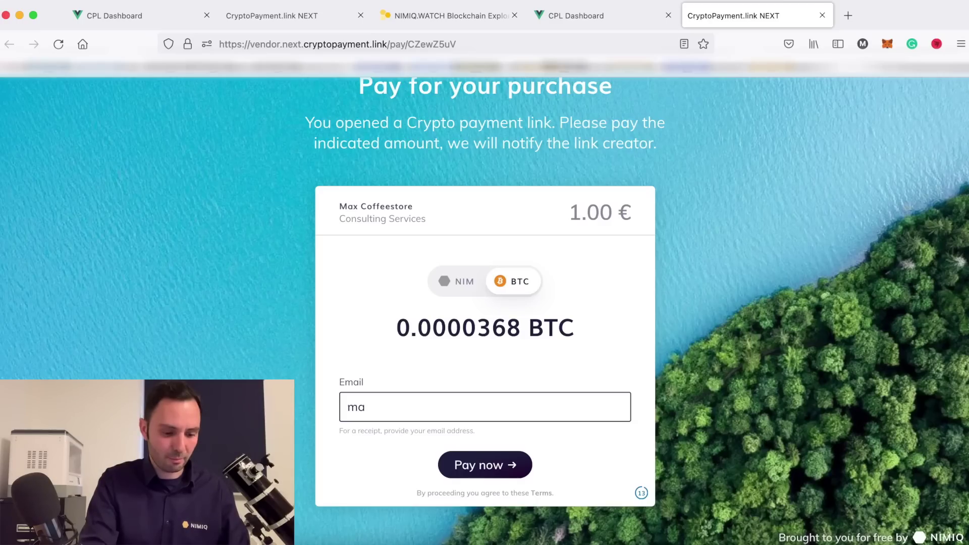
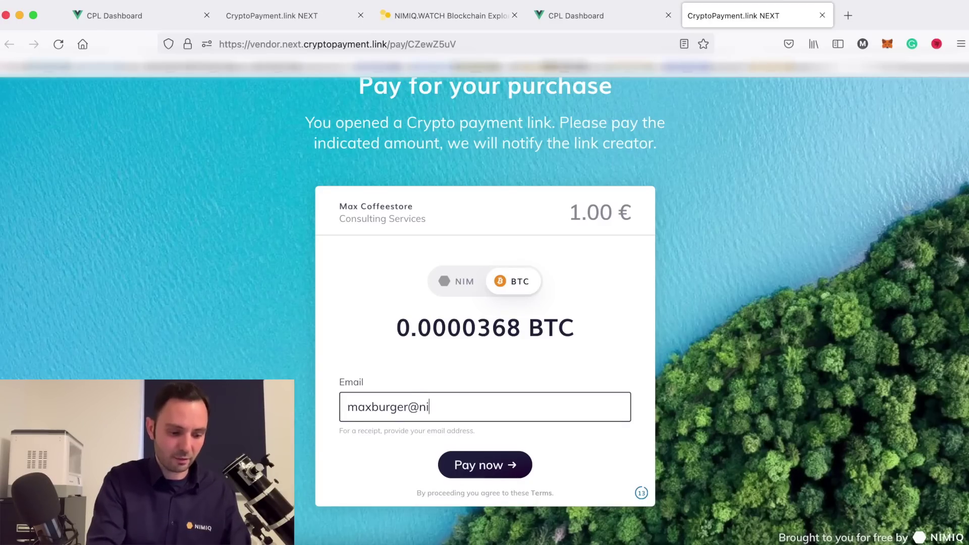
{"action": "left_click", "coordinate": [479, 467]}
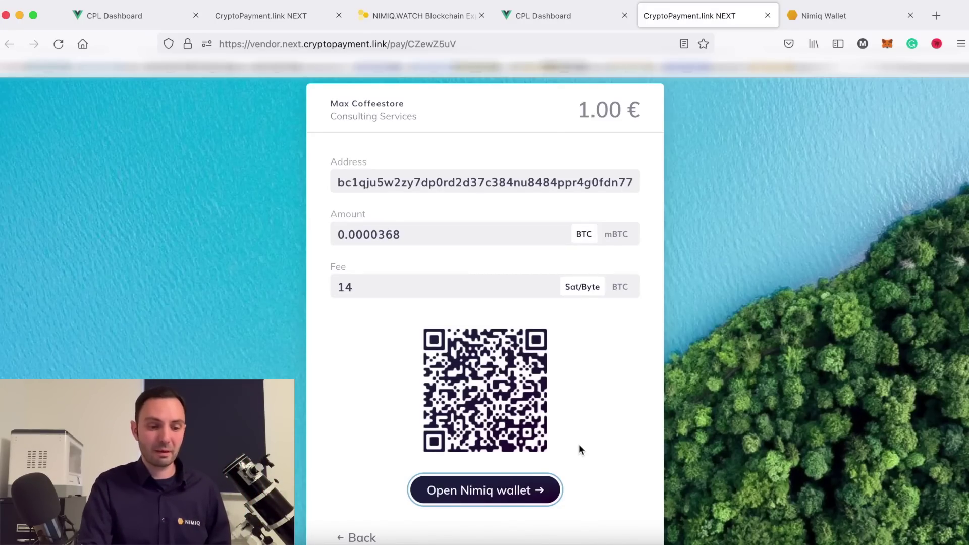
{"action": "left_click", "coordinate": [499, 492]}
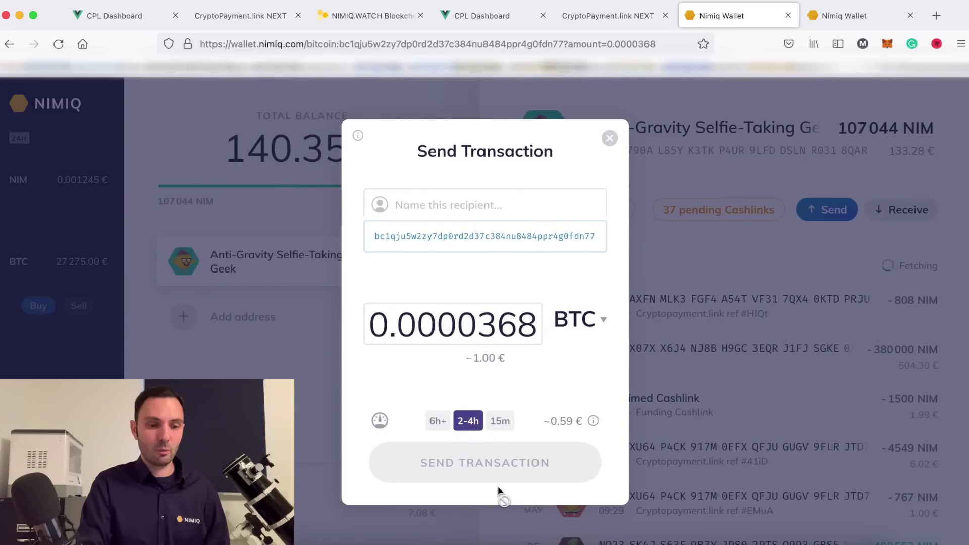
Send 0.0000368 BTC with the 15m fee, confirming with the wallet password.
{"action": "left_click", "coordinate": [505, 425]}
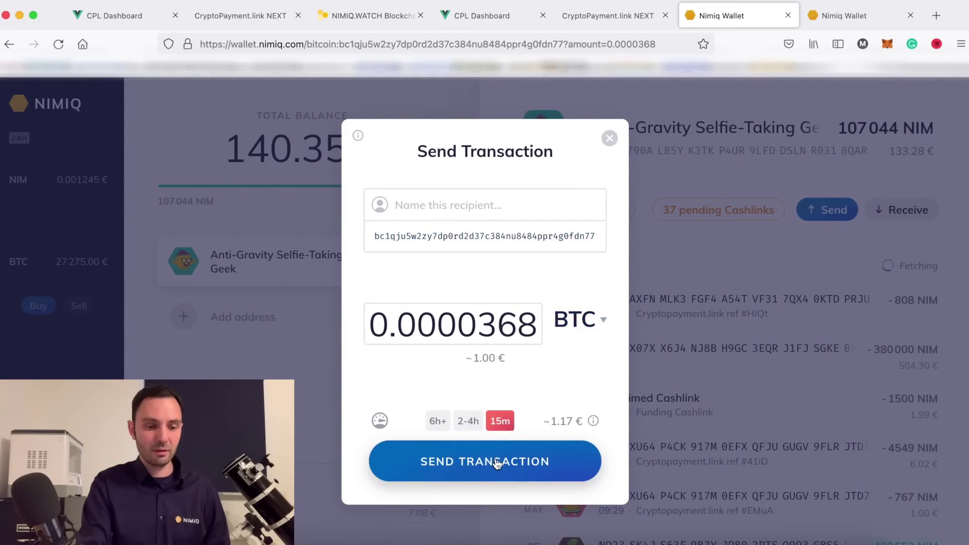
{"action": "left_click", "coordinate": [497, 463]}
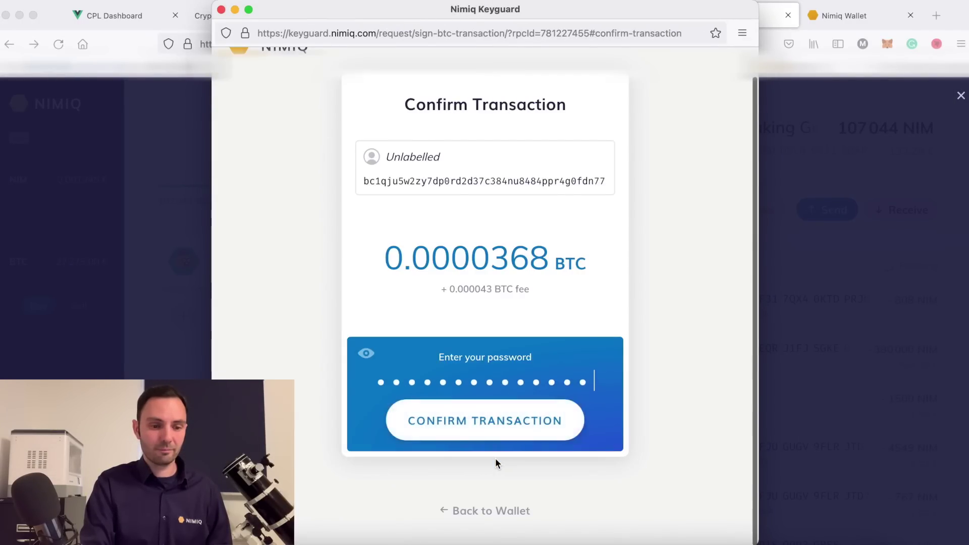
{"action": "left_click", "coordinate": [495, 437]}
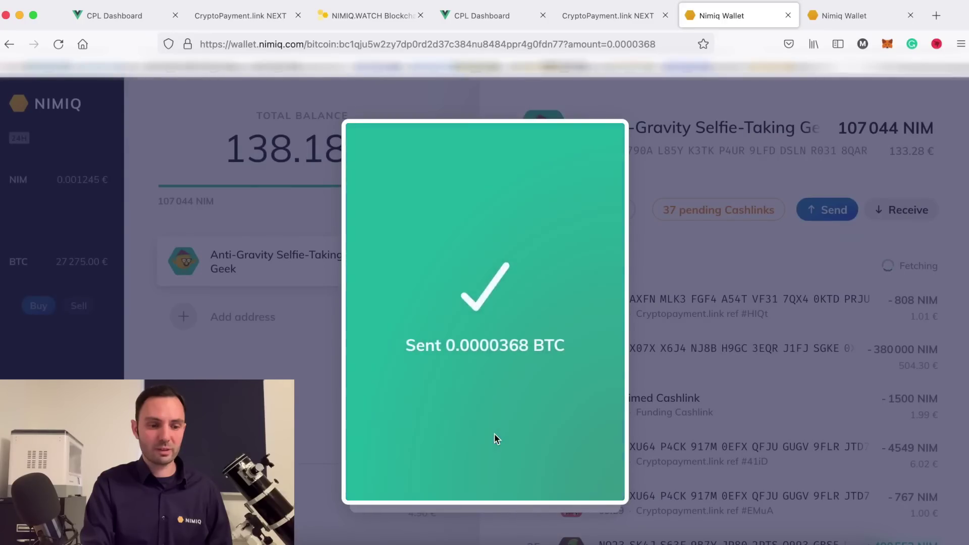
Switch between the payment page and CPL Dashboard, ending on the dashboard's 12 payment requests.
{"action": "left_click", "coordinate": [610, 17]}
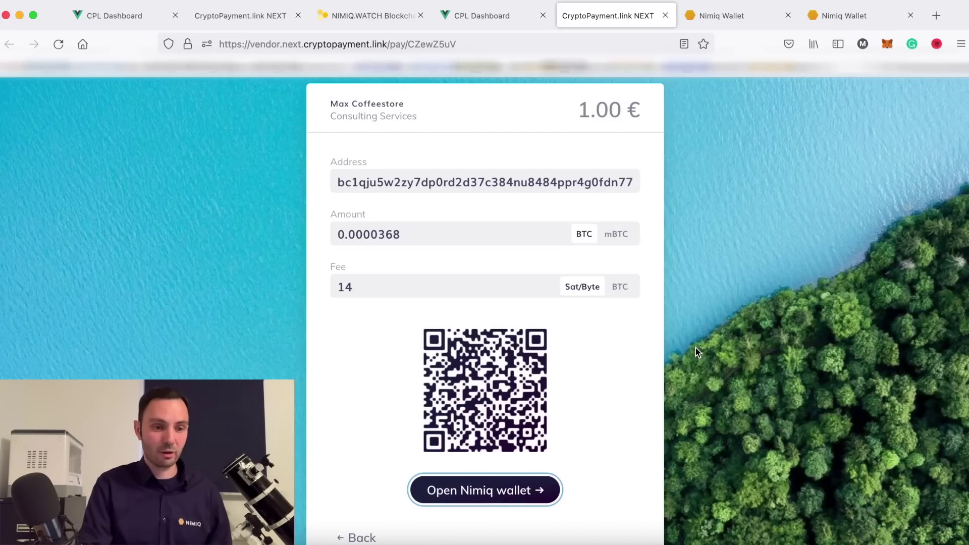
{"action": "left_click", "coordinate": [487, 16]}
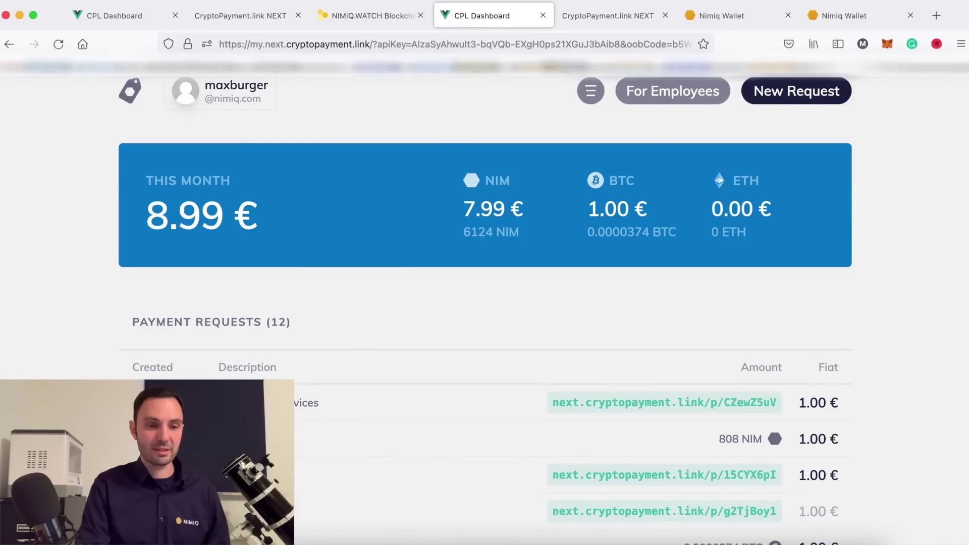
{"action": "left_click", "coordinate": [584, 19]}
{"action": "scroll", "coordinate": [534, 253], "scroll_direction": "down", "scroll_amount": 2}
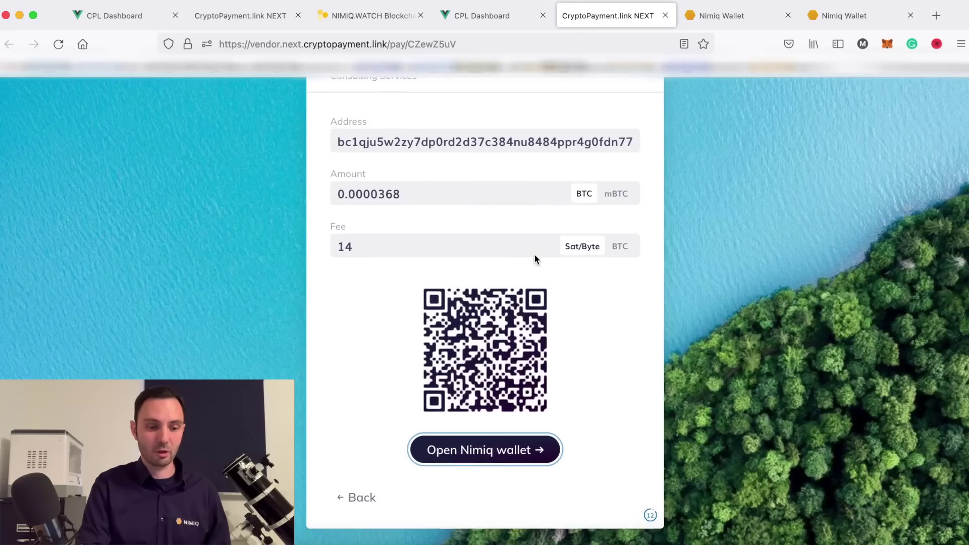
{"action": "left_click", "coordinate": [488, 17]}
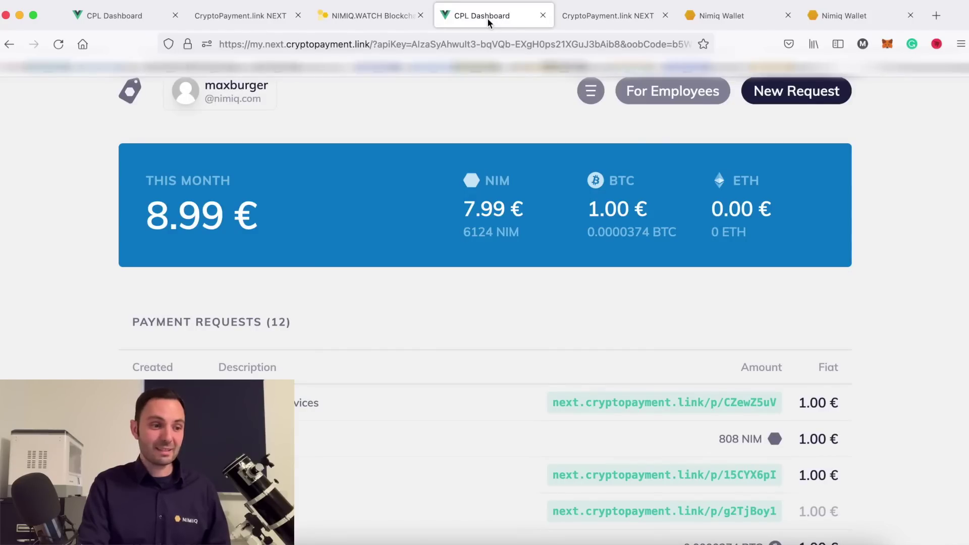
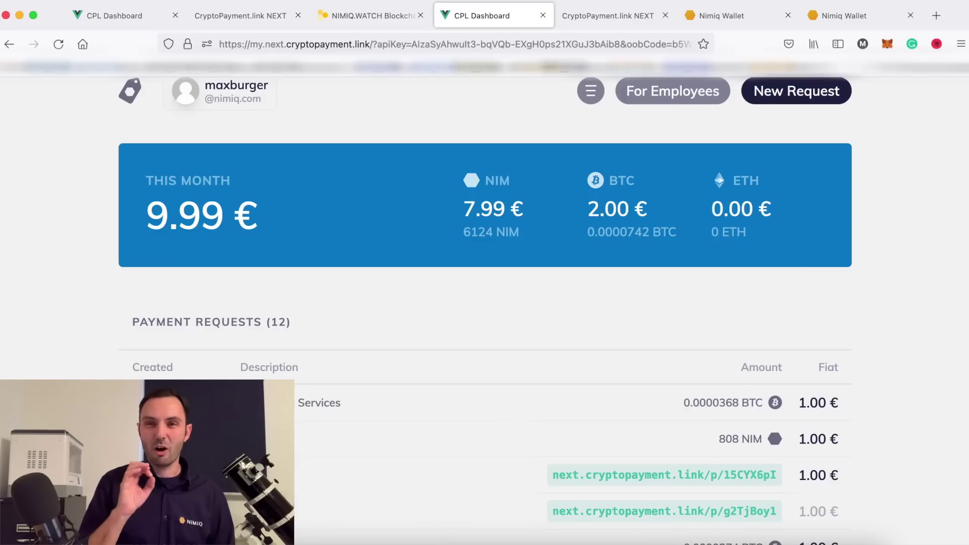
Scroll to the top of the dashboard showing the 9.99 € monthly total and 12 payment requests.
{"action": "scroll", "coordinate": [485, 303], "scroll_direction": "up", "scroll_amount": 1}
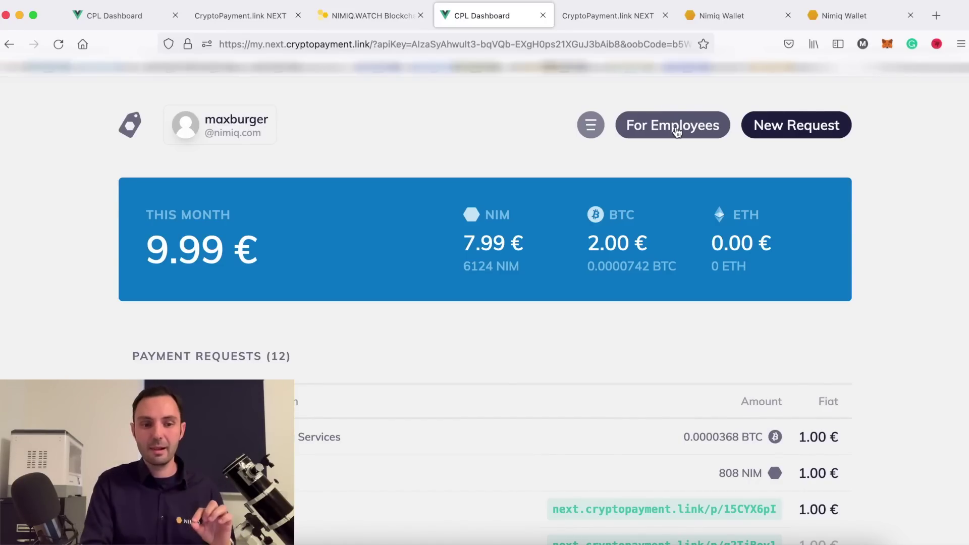
Open the Employee Link dialog via the 'For Employees' button.
{"action": "left_click", "coordinate": [676, 130]}
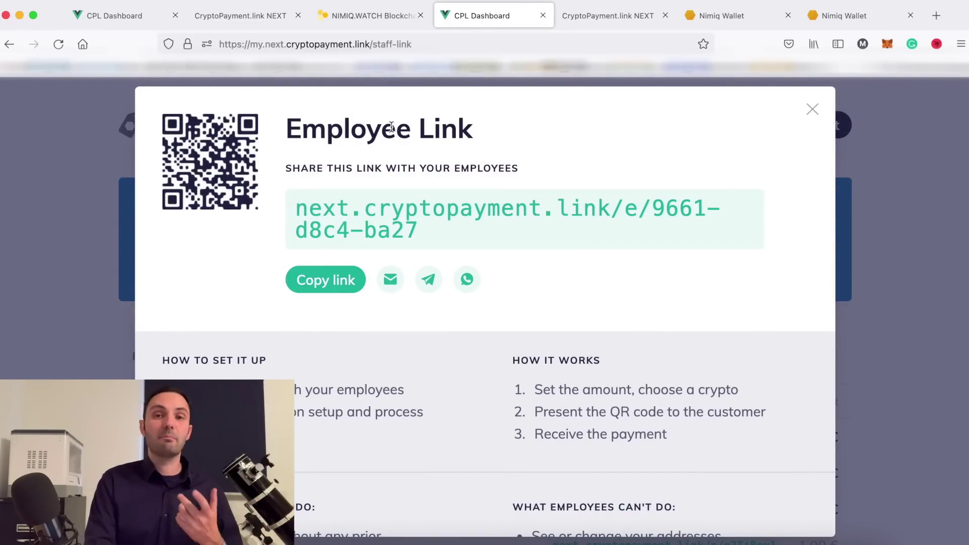
Copy the employee link and start an 'Employee Link' email draft containing it.
{"action": "left_click", "coordinate": [349, 281]}
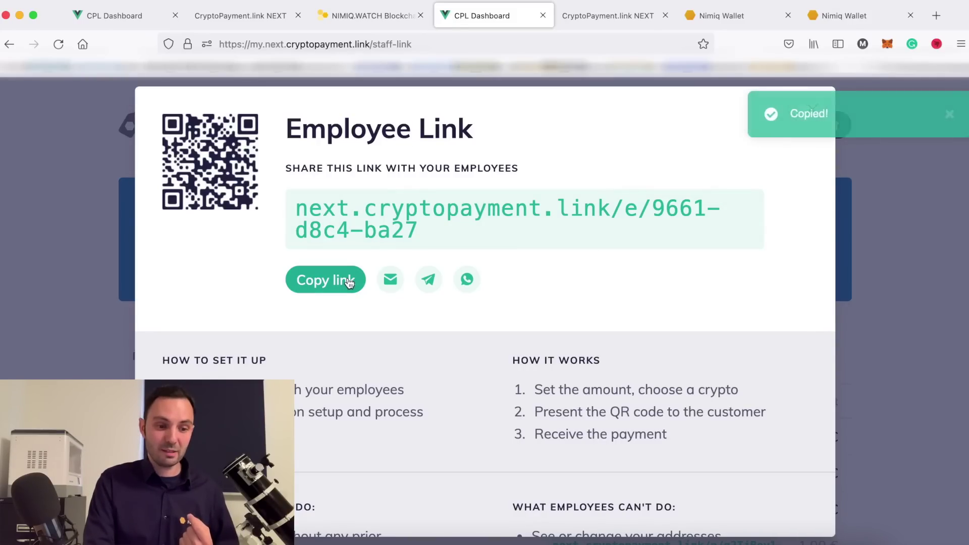
{"action": "left_click", "coordinate": [390, 280]}
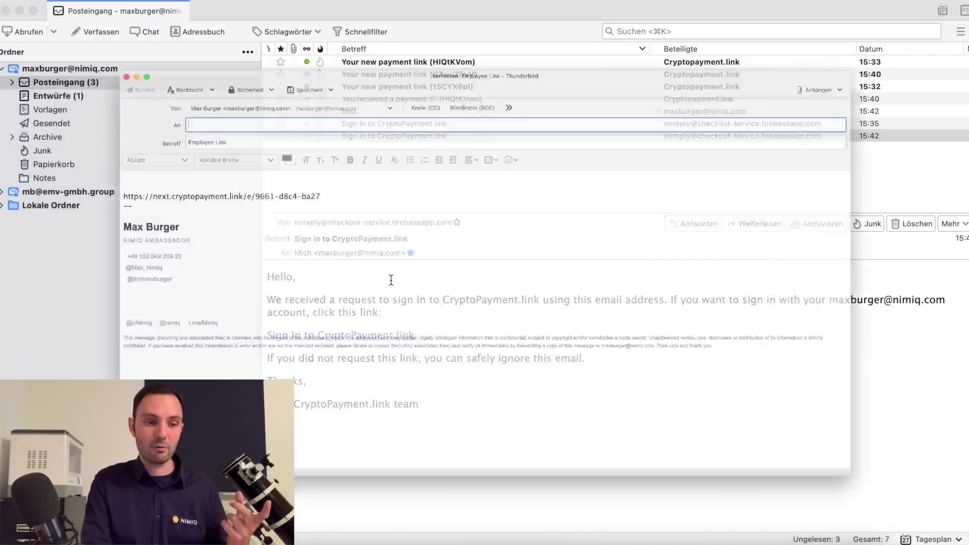
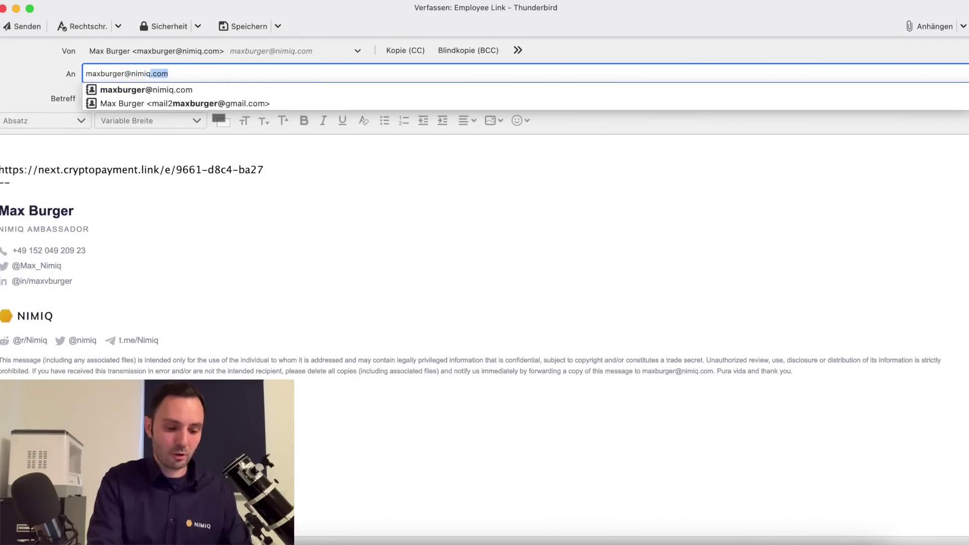
Address the 'Employee Link' email to your own e-mail address and send it.
{"action": "key", "text": "Return"}
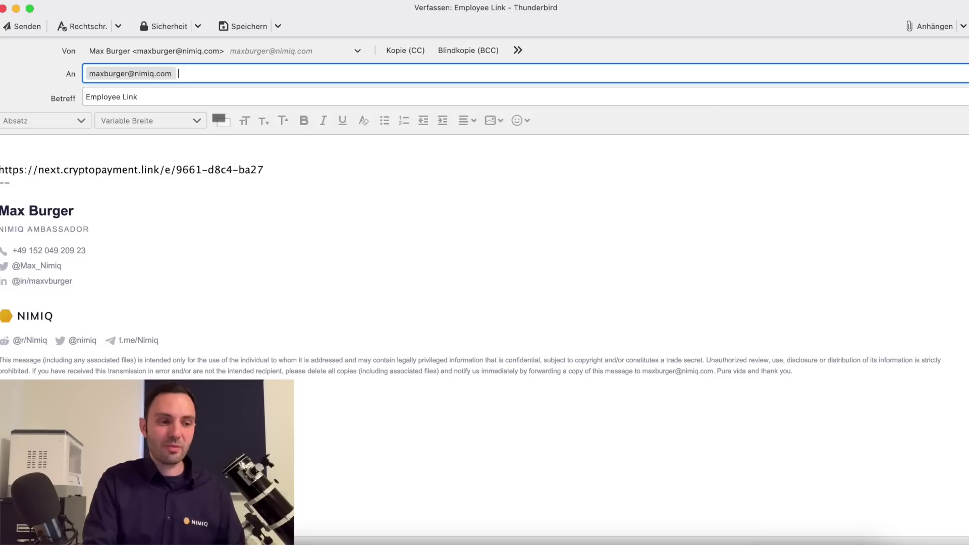
{"action": "left_click", "coordinate": [24, 25]}
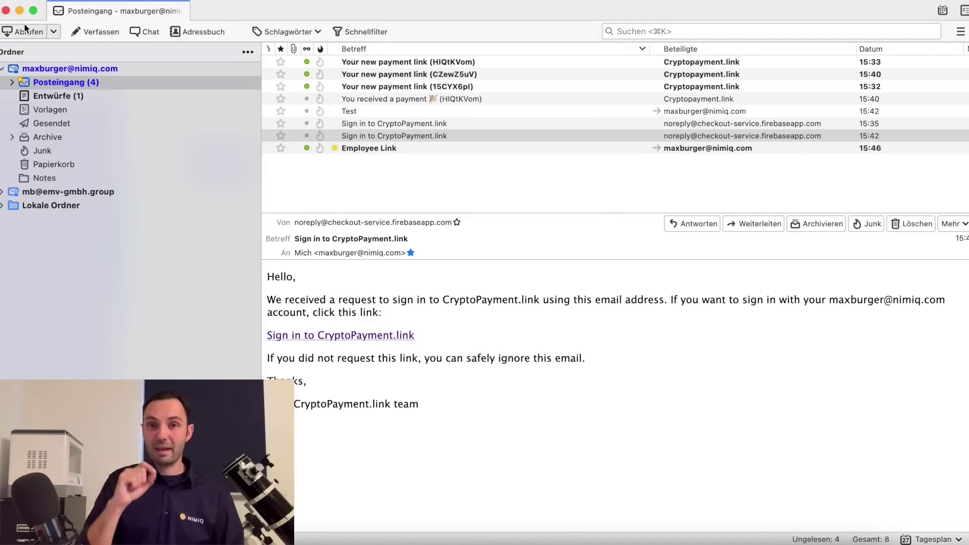